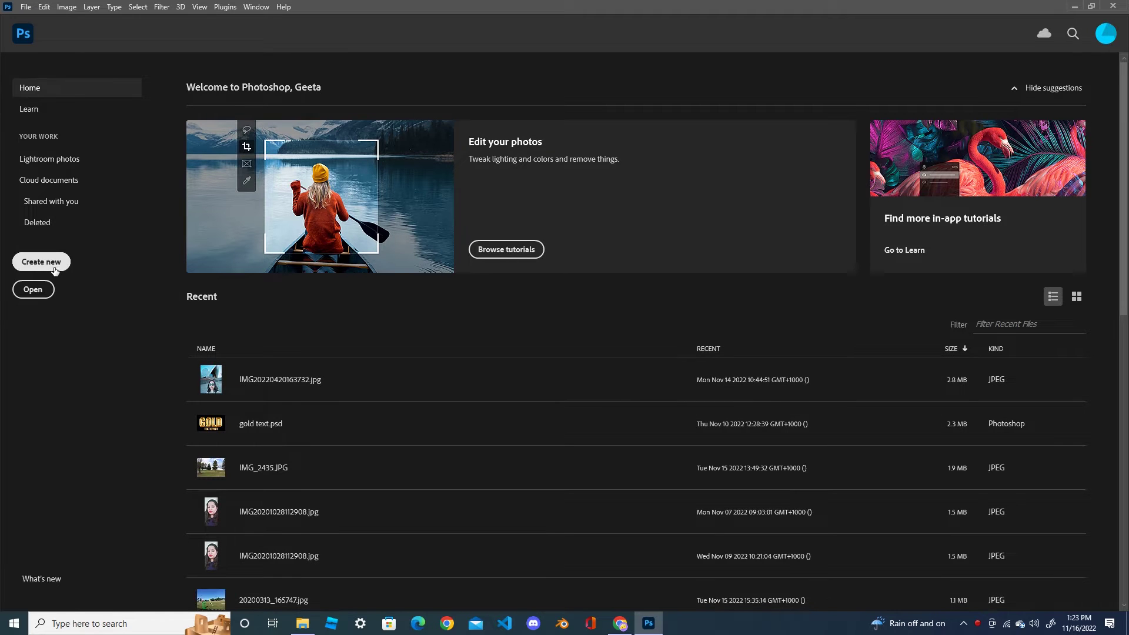
# Create a blank 1920×1080 px document with a white background
pyautogui.click(55, 267)
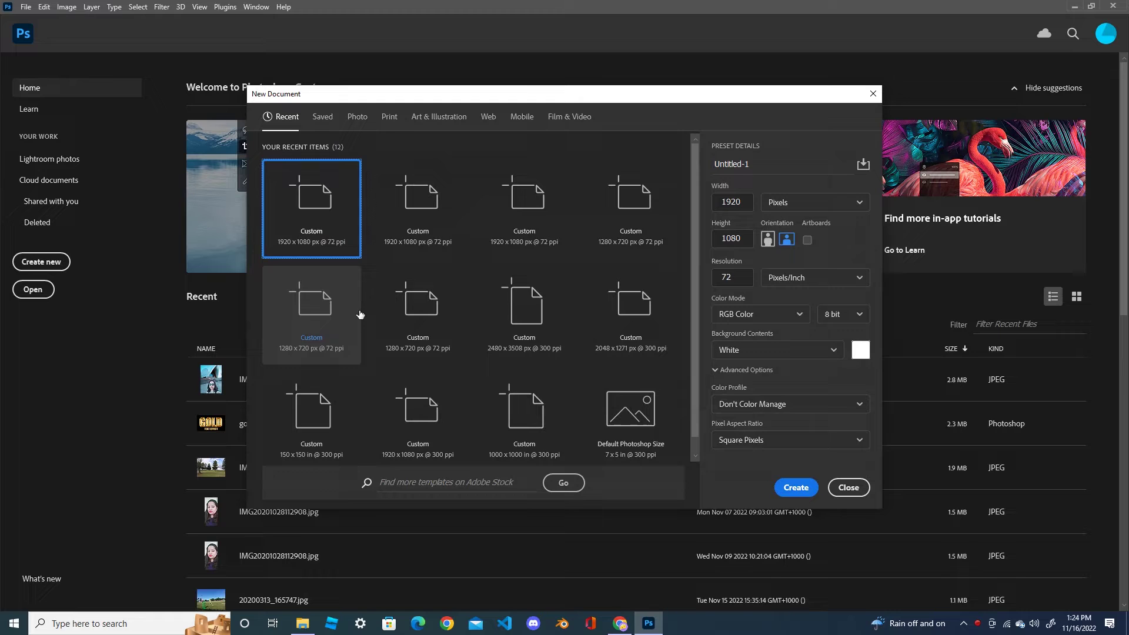
pyautogui.click(790, 350)
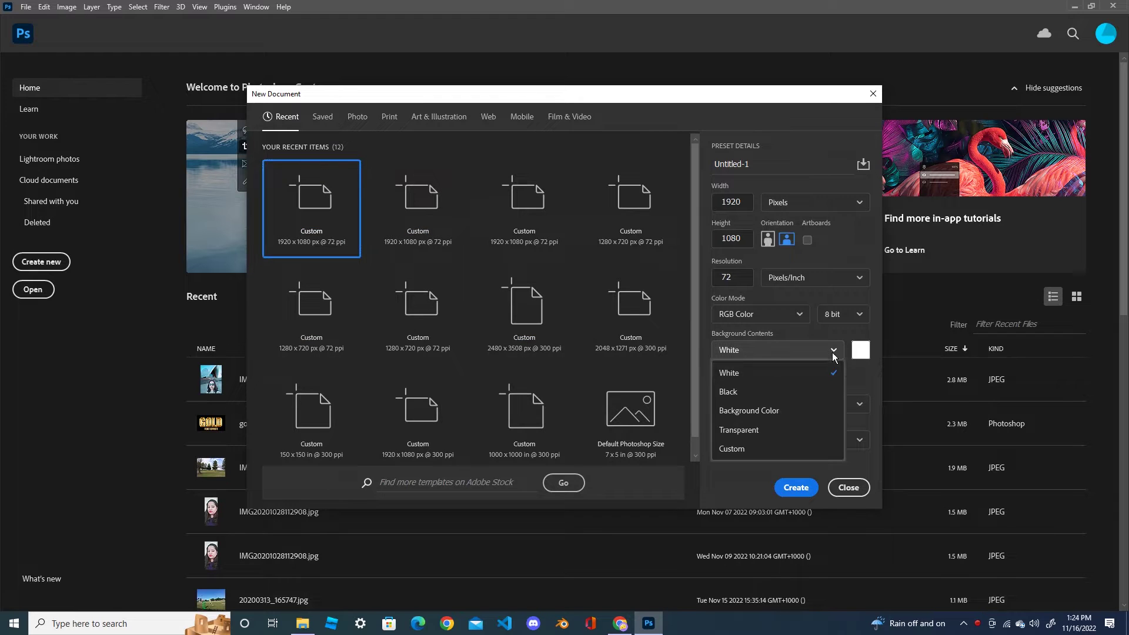
pyautogui.click(740, 370)
pyautogui.click(798, 488)
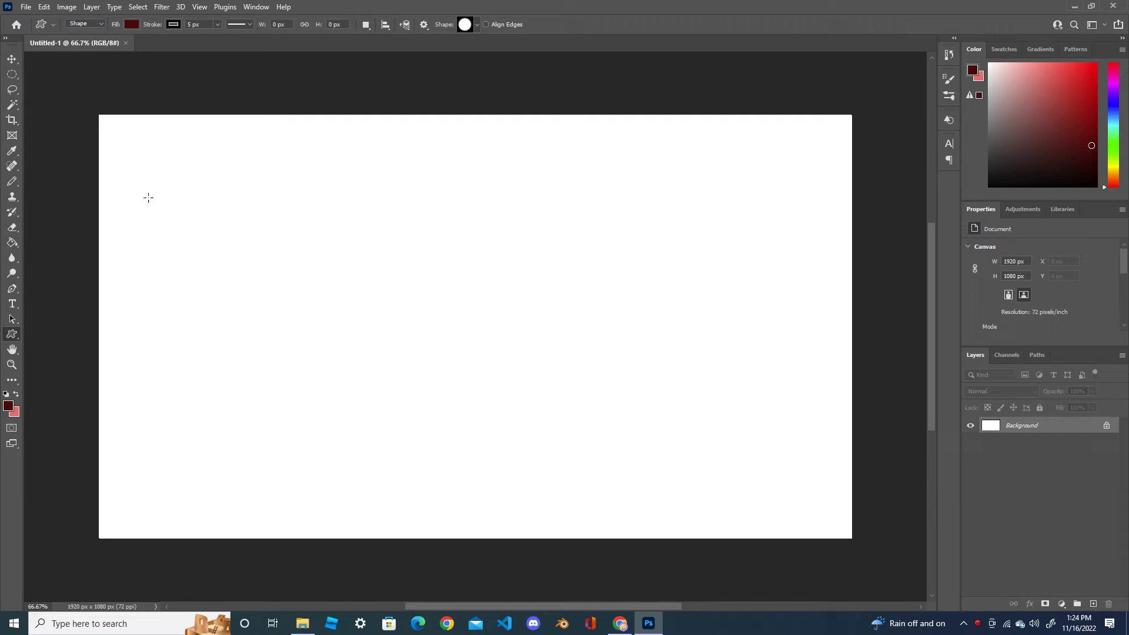
# Switch to the Polygon Tool and browse the RGB and CMYK fill swatches
pyautogui.rightClick(13, 335)
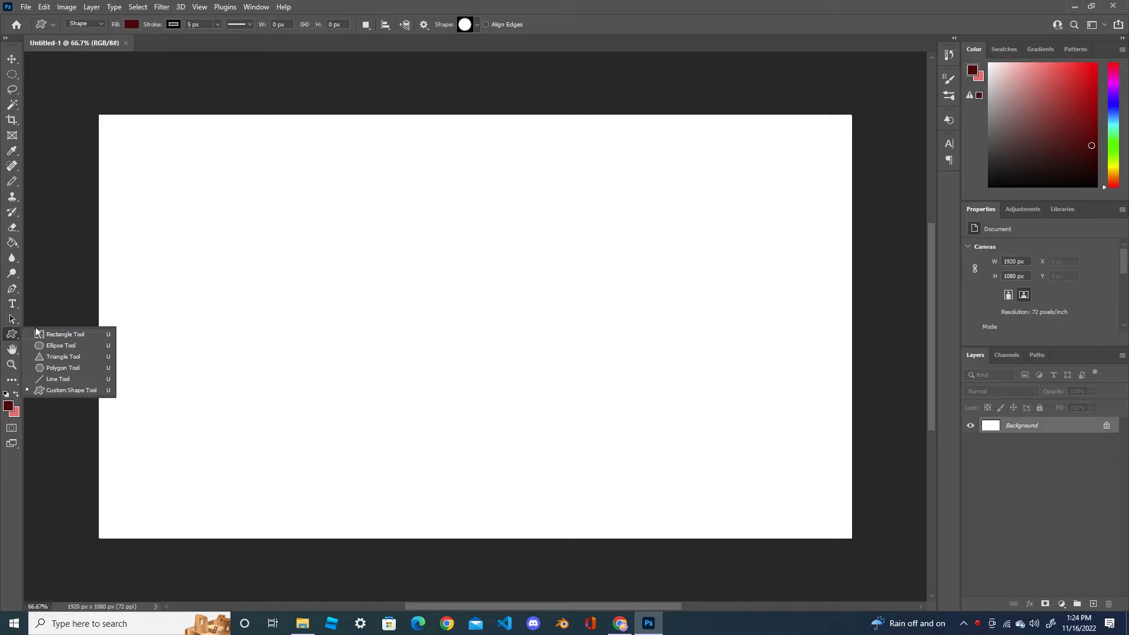
pyautogui.click(61, 368)
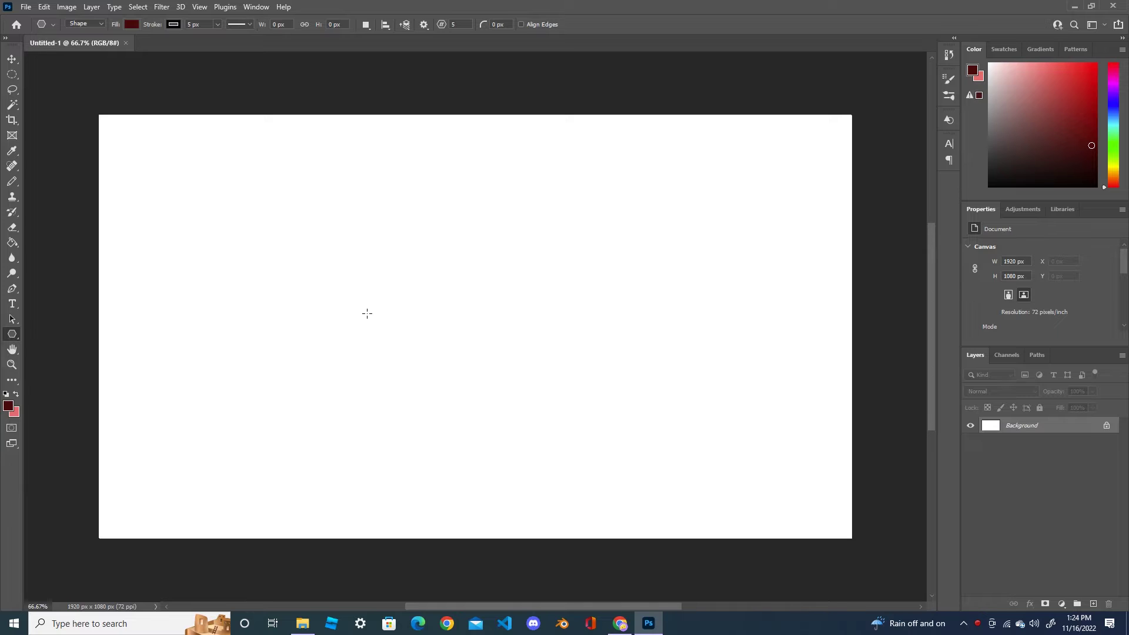
pyautogui.click(132, 23)
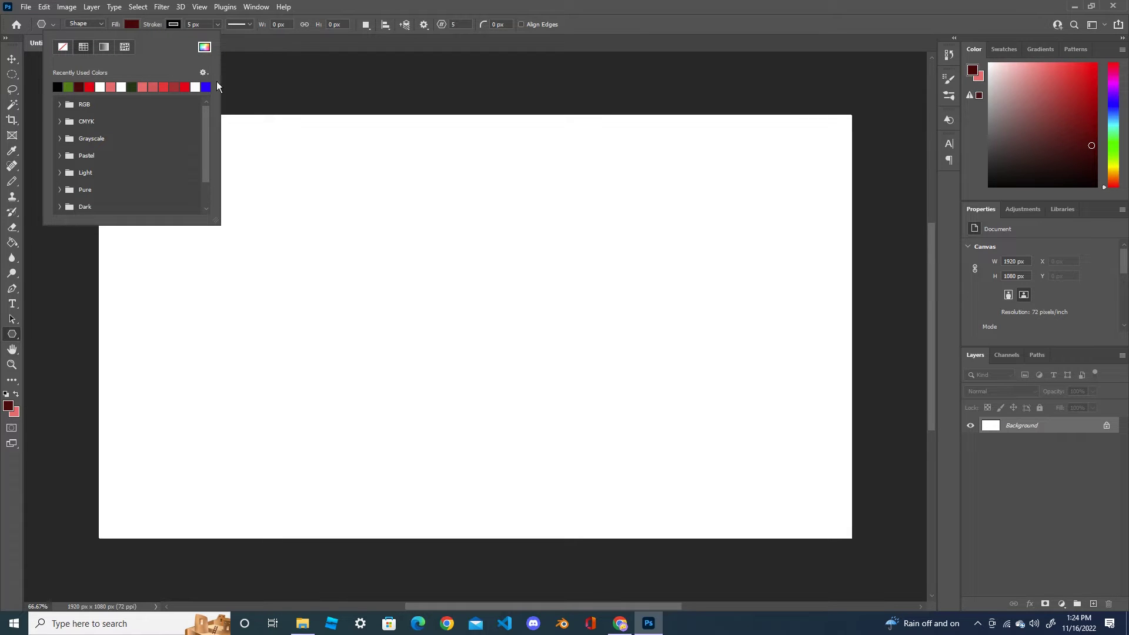
pyautogui.click(59, 104)
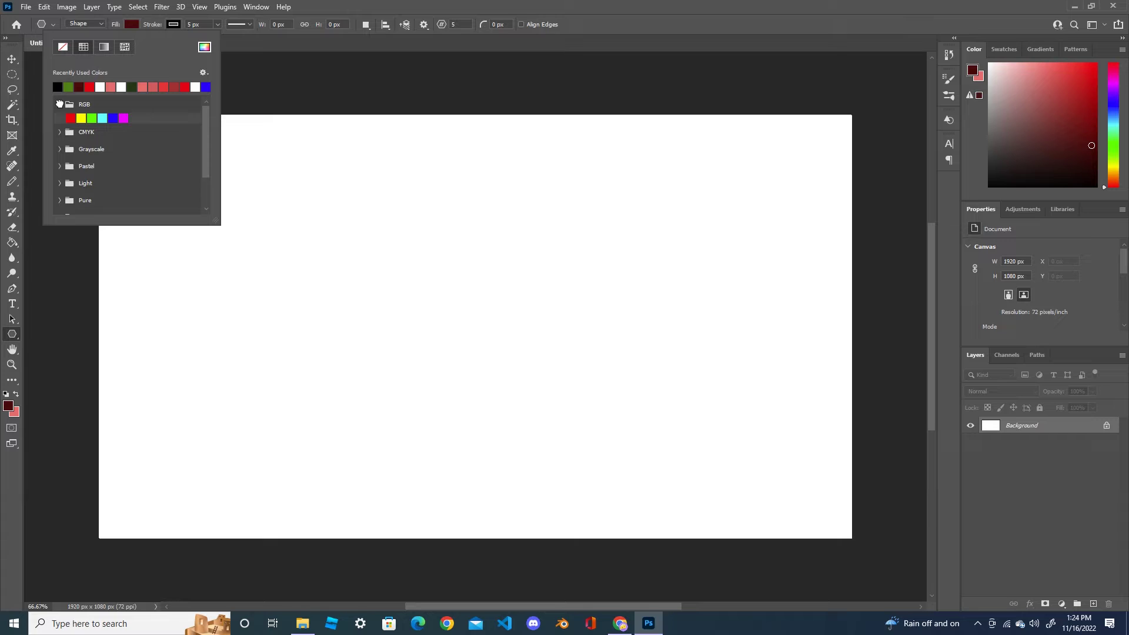
pyautogui.click(59, 104)
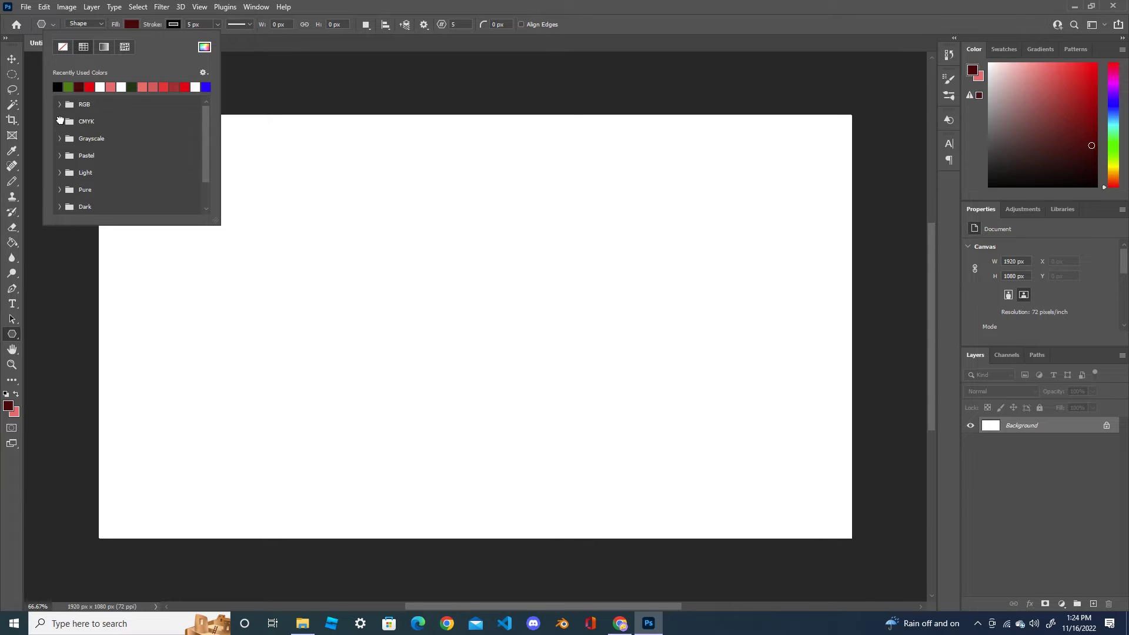
pyautogui.click(60, 121)
pyautogui.click(60, 121)
# Set the shape fill to golden yellow #ebb83e in the Color Picker
pyautogui.click(206, 48)
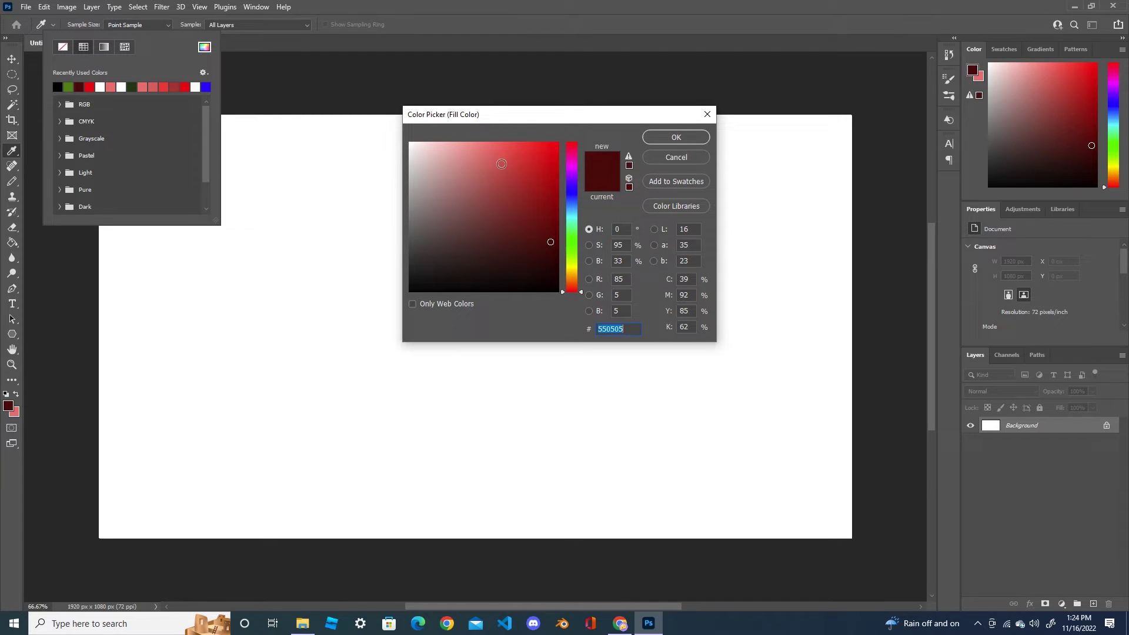
pyautogui.click(570, 252)
pyautogui.click(521, 159)
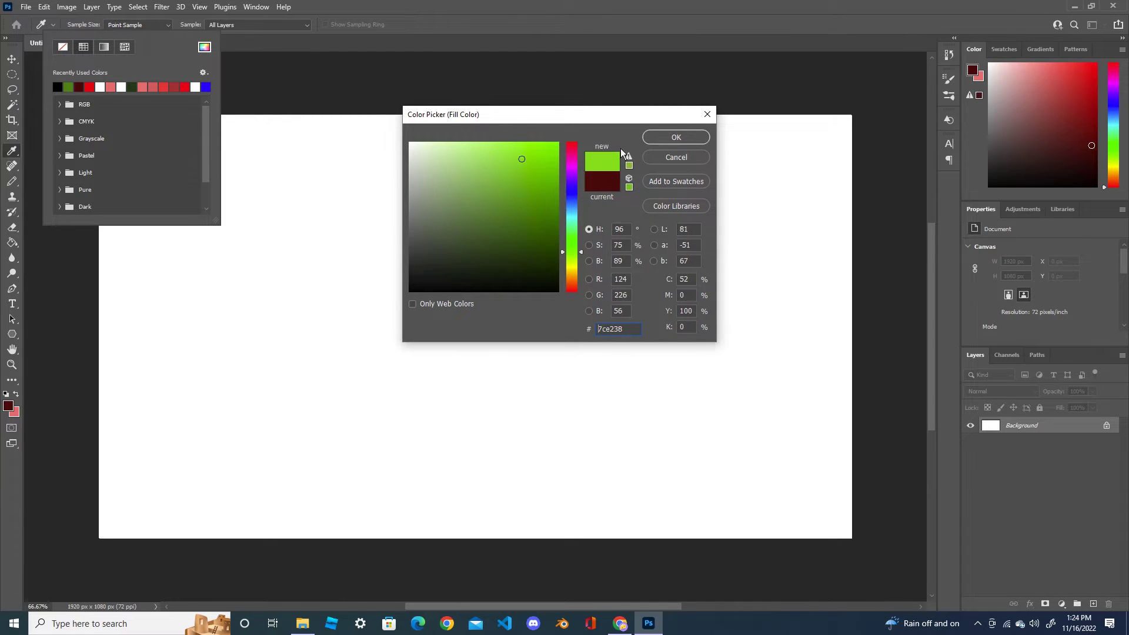
pyautogui.click(571, 274)
pyautogui.click(520, 154)
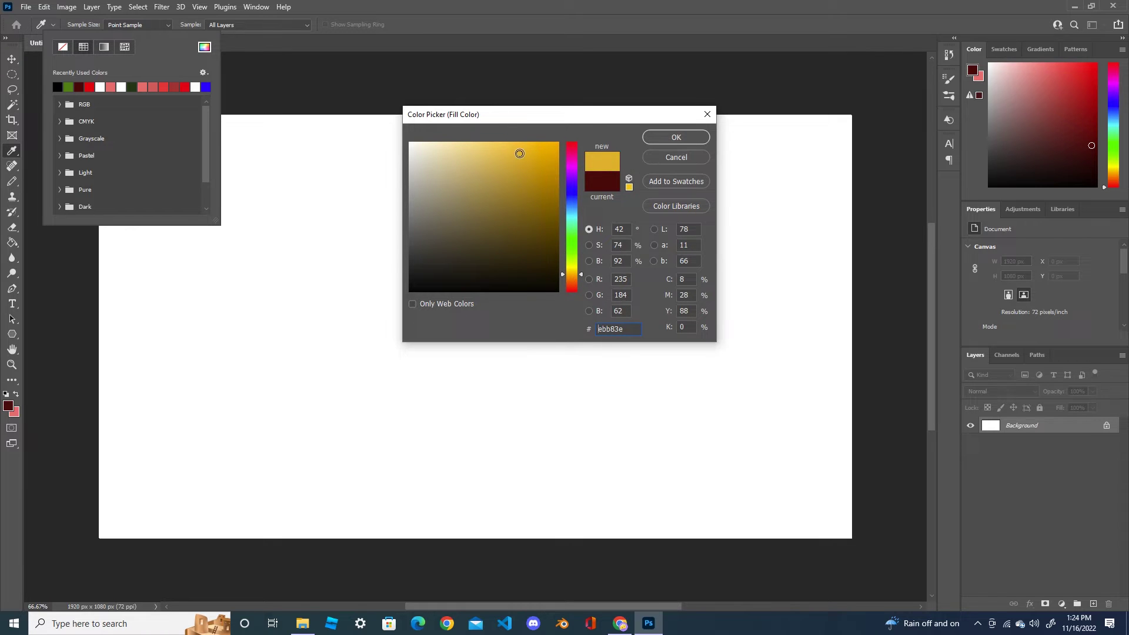
pyautogui.click(670, 137)
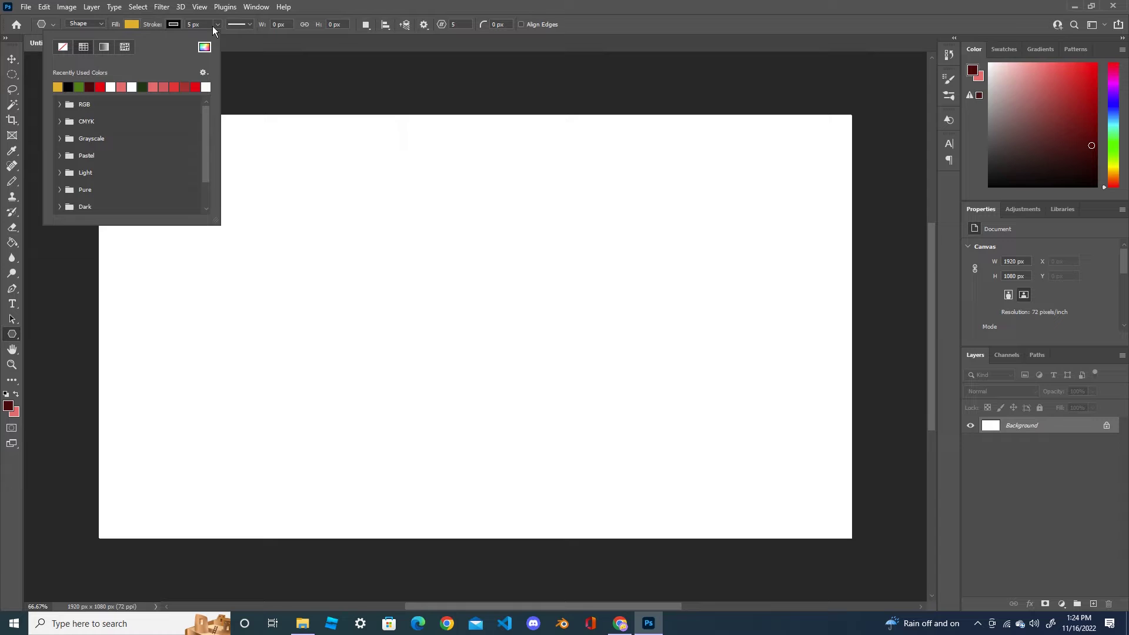
# Set the stroke to No Color, briefly trying a yellow-green gradient before reverting to Solid Color
pyautogui.click(173, 25)
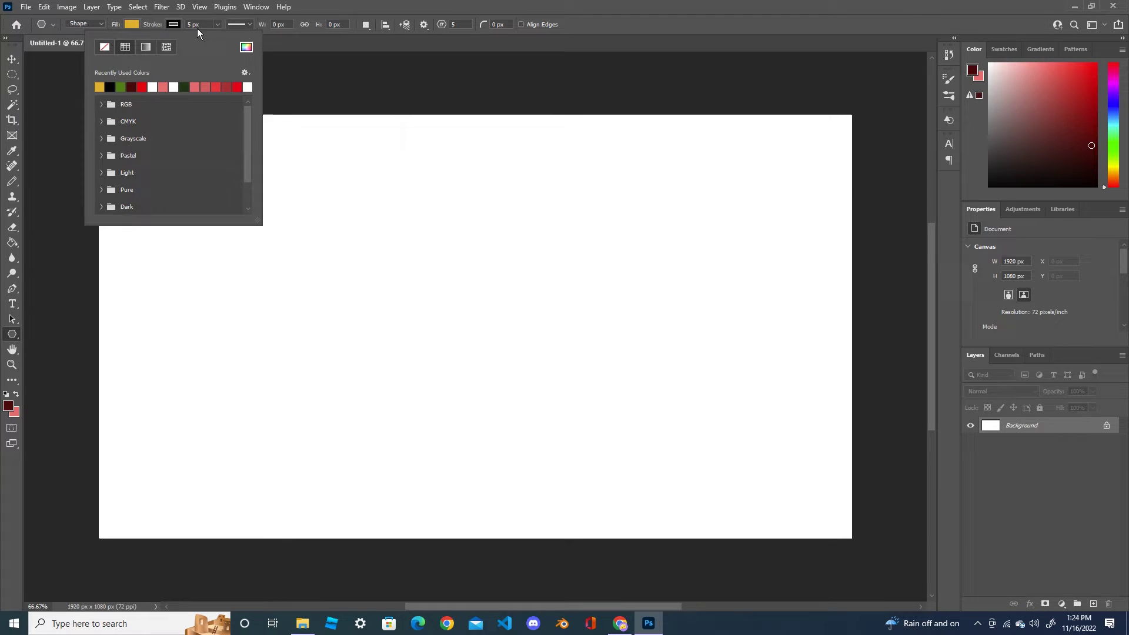
pyautogui.click(105, 49)
pyautogui.click(175, 25)
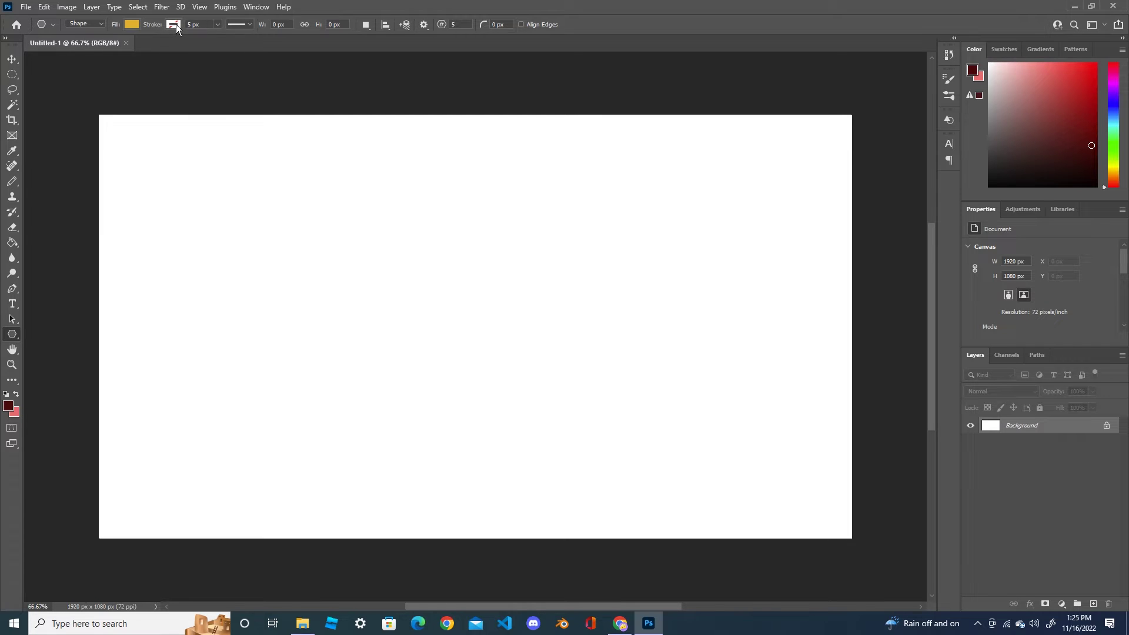
pyautogui.click(176, 27)
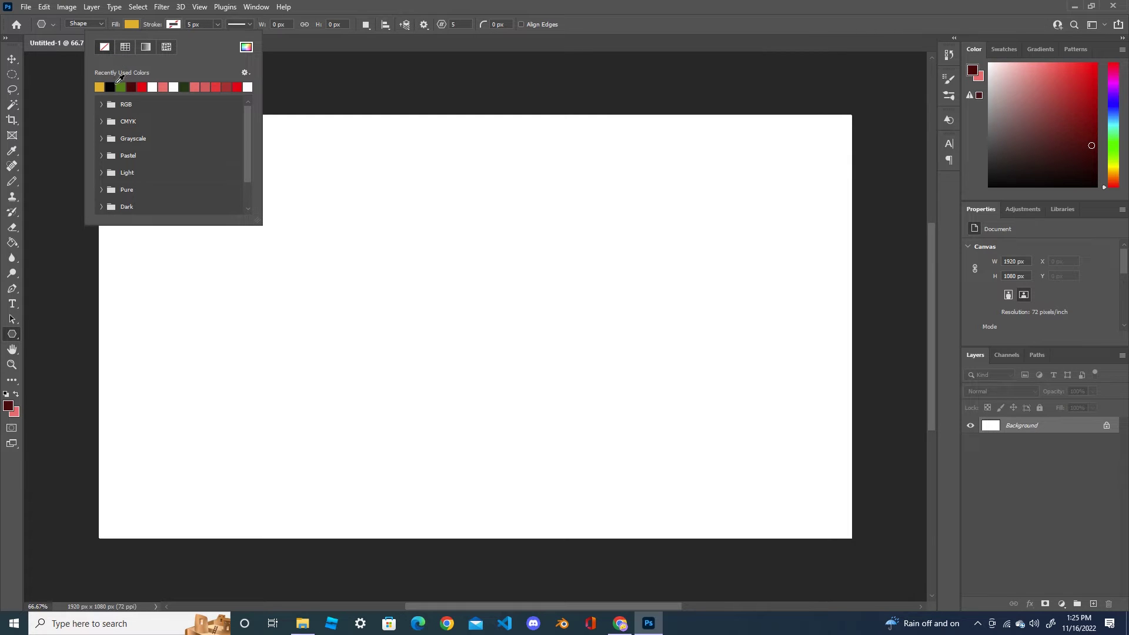
pyautogui.click(147, 49)
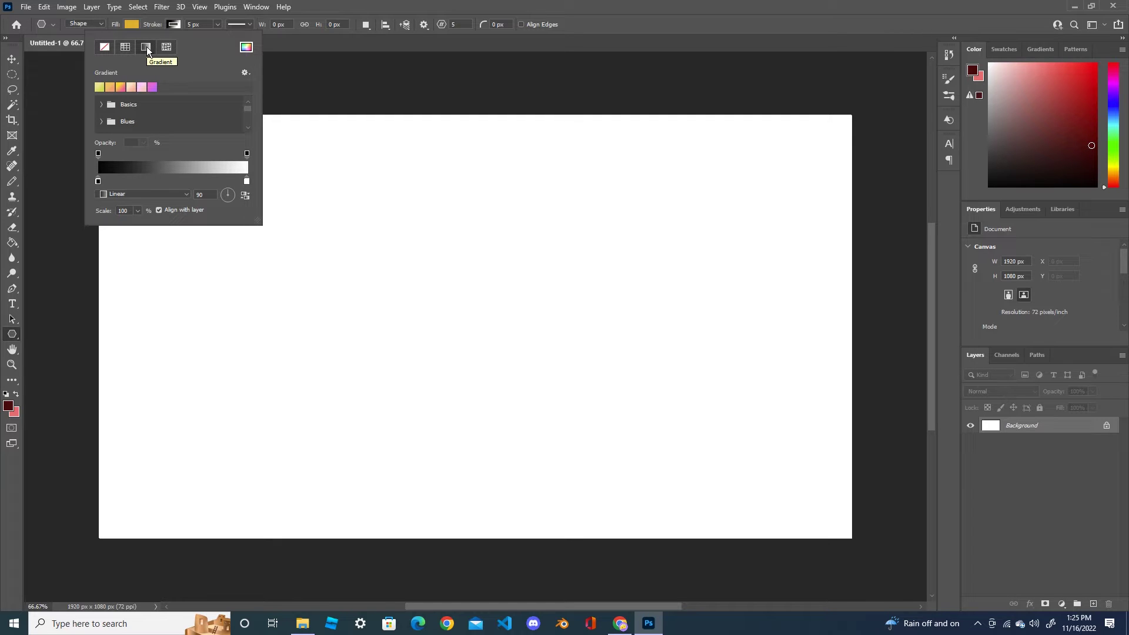
pyautogui.click(99, 87)
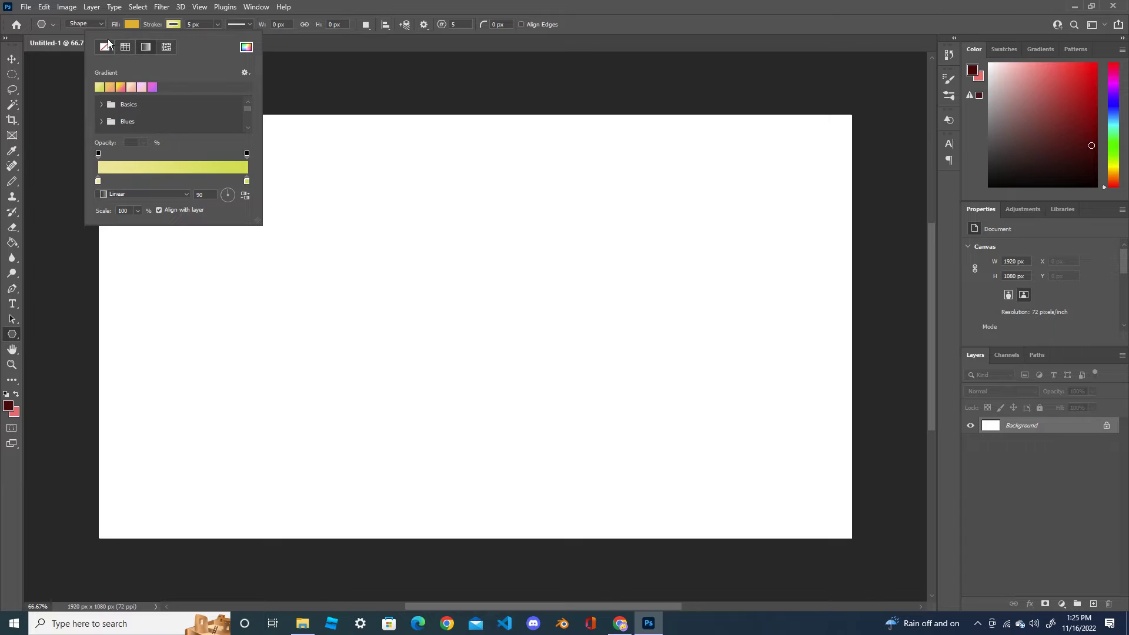
pyautogui.click(123, 51)
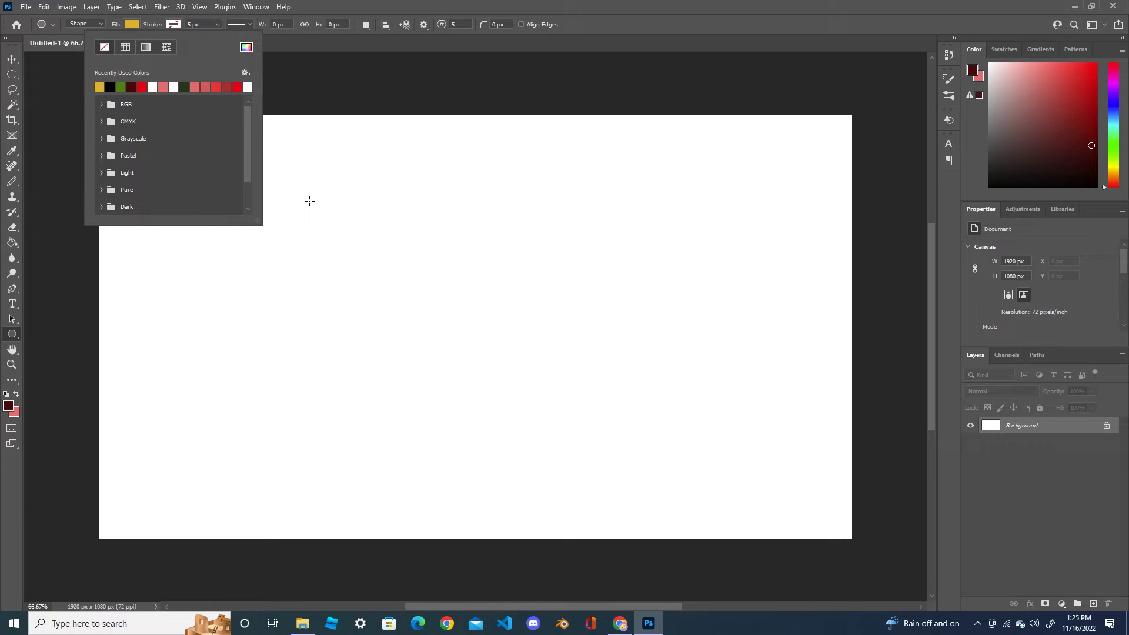
# Draw a yellow five-sided polygon about 590×555 px left of the canvas centre
pyautogui.moveTo(312, 196)
pyautogui.mouseDown()
pyautogui.moveTo(426, 336)
pyautogui.moveTo(513, 401)
pyautogui.moveTo(543, 409)
pyautogui.mouseUp()
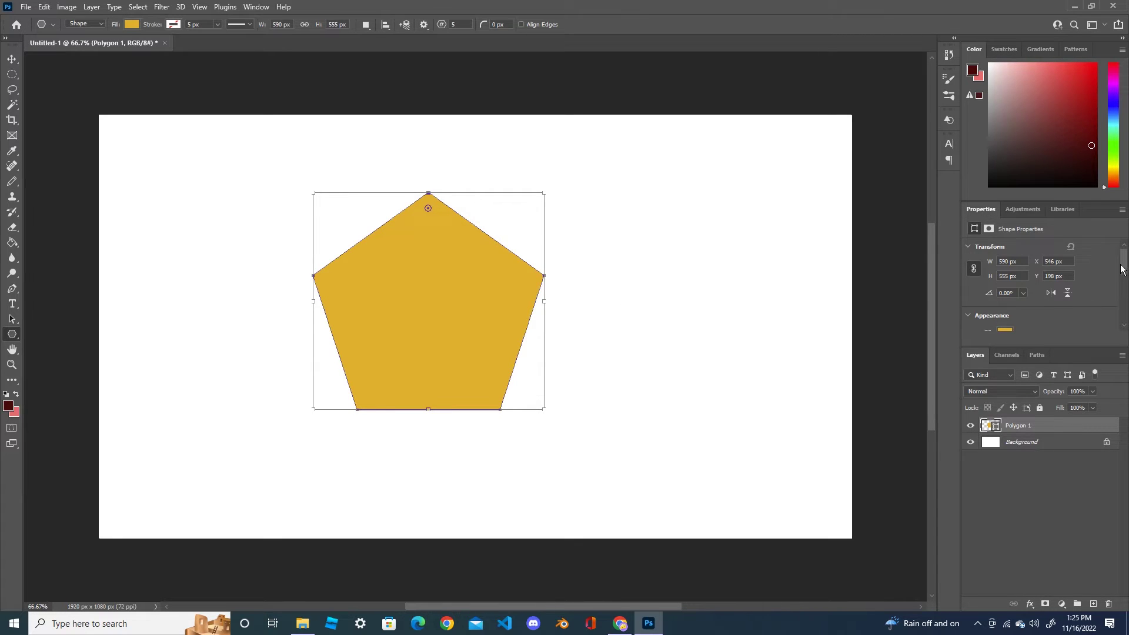
pyautogui.moveTo(1124, 266); pyautogui.dragTo(1125, 300)
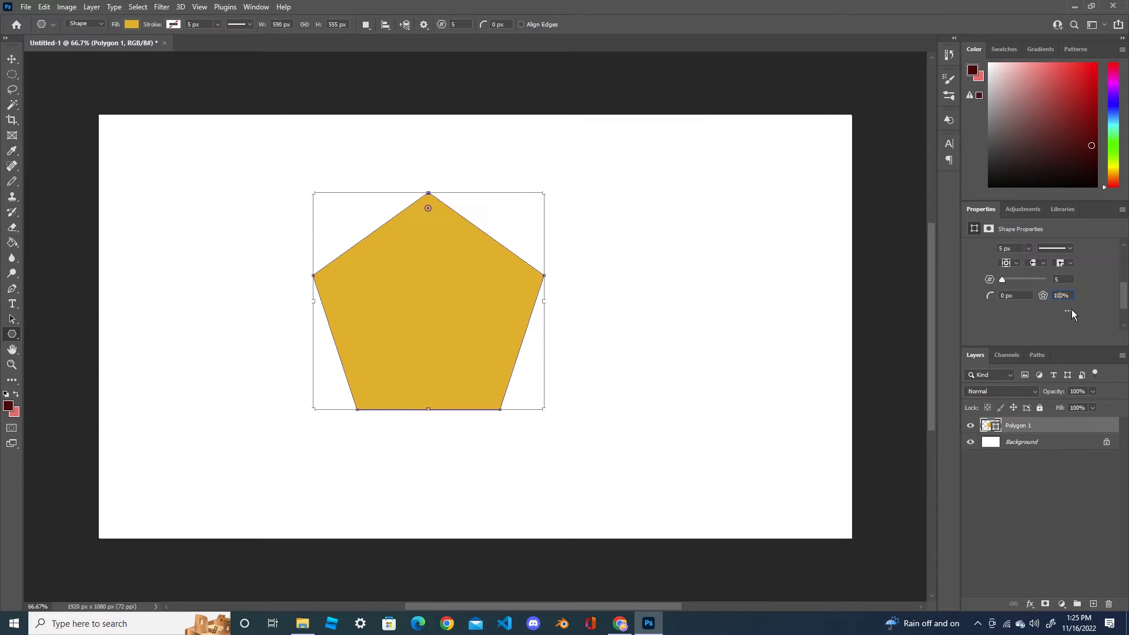
# Turn the pentagon into a star with 50% Star Ratio and 20 px corner radius
pyautogui.write('50')
pyautogui.press('Return')
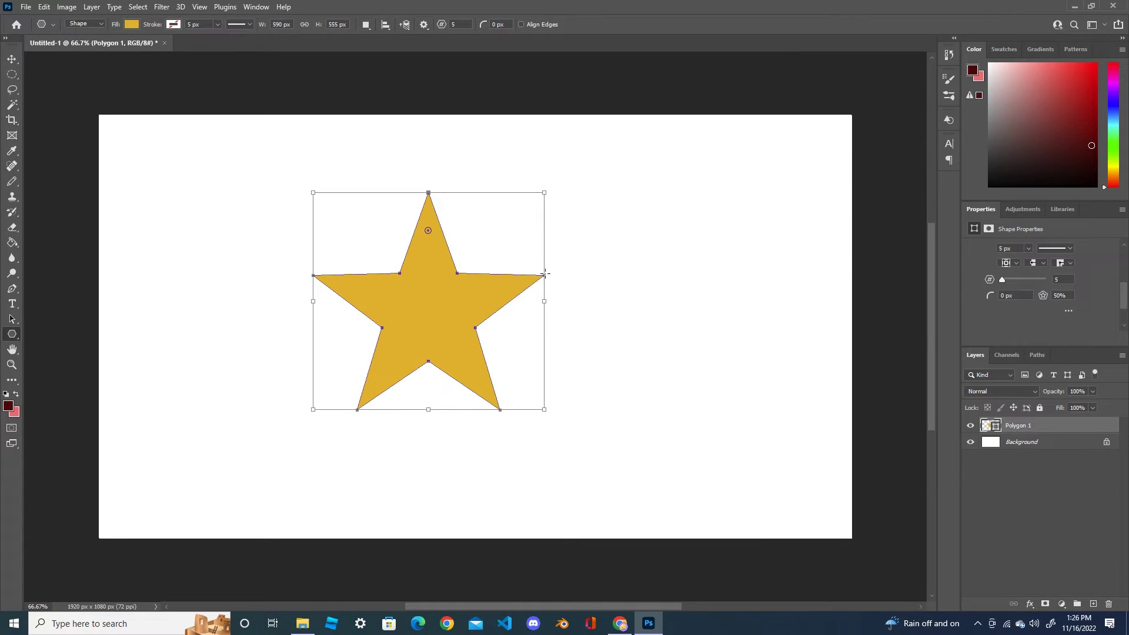
pyautogui.click(999, 296)
pyautogui.press('Up')
pyautogui.press('Up')
pyautogui.press('Return')
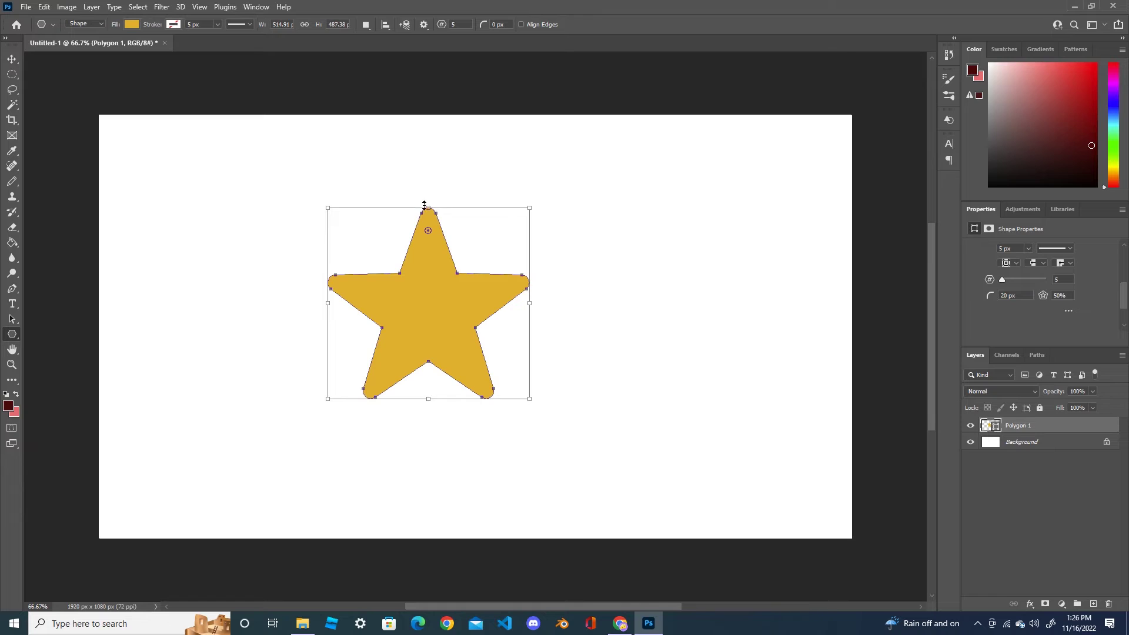
# Set the star's corner radius back to 0 px for sharp points
pyautogui.doubleClick(1006, 296)
pyautogui.write('0')
pyautogui.press('Return')
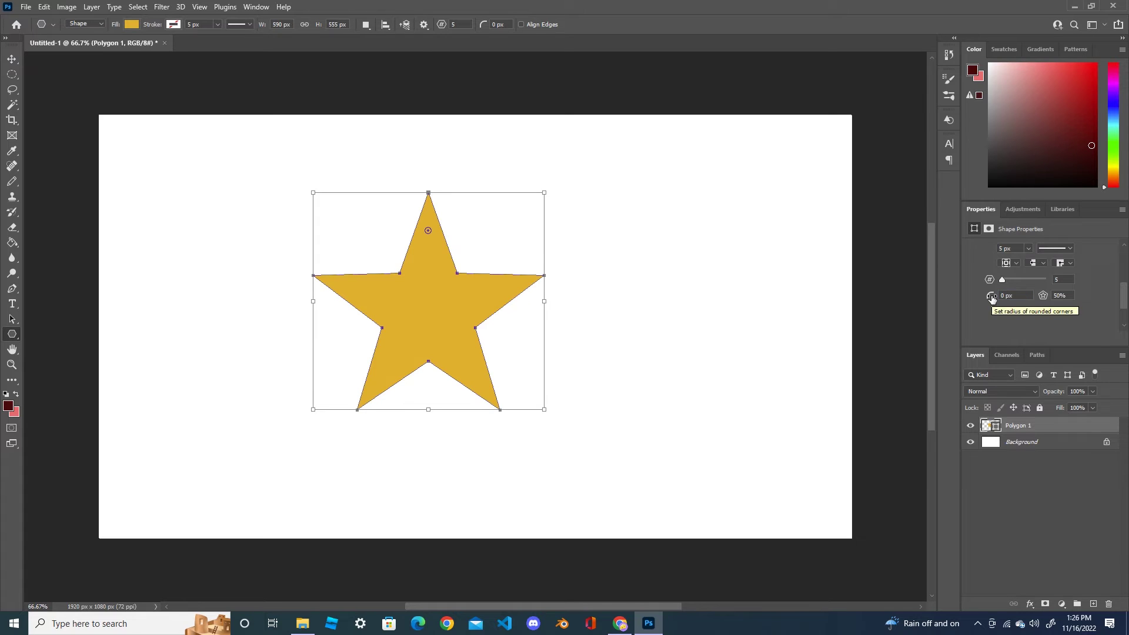
# Try 10 star points, return to 5, then open the Polygon 1 fill colour picker
pyautogui.click(1054, 280)
pyautogui.write('0')
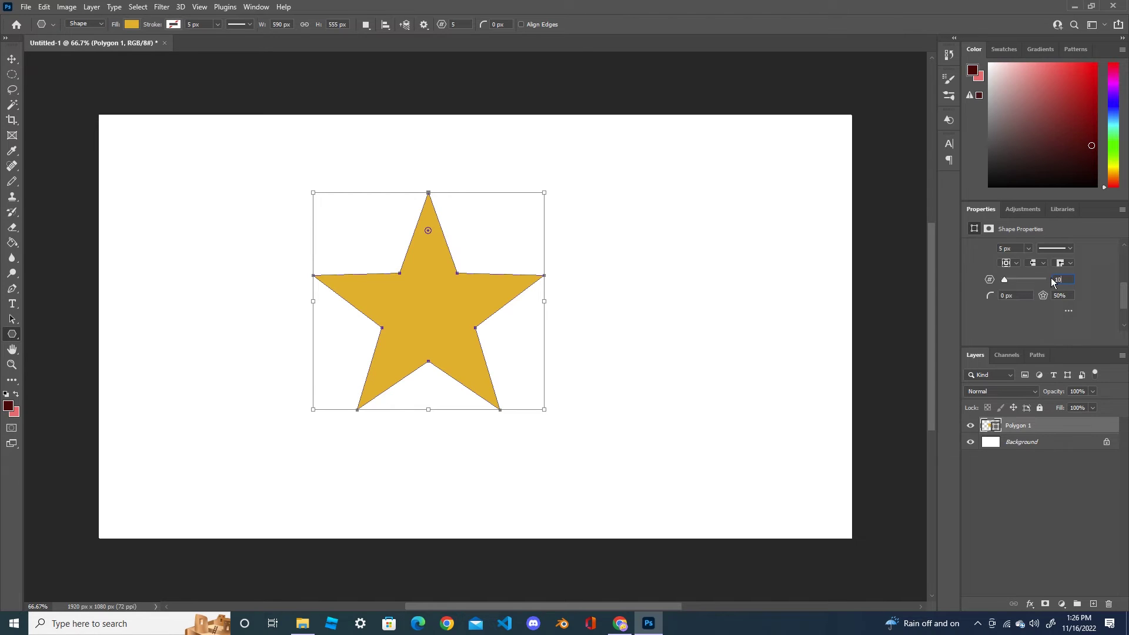
pyautogui.press('Return')
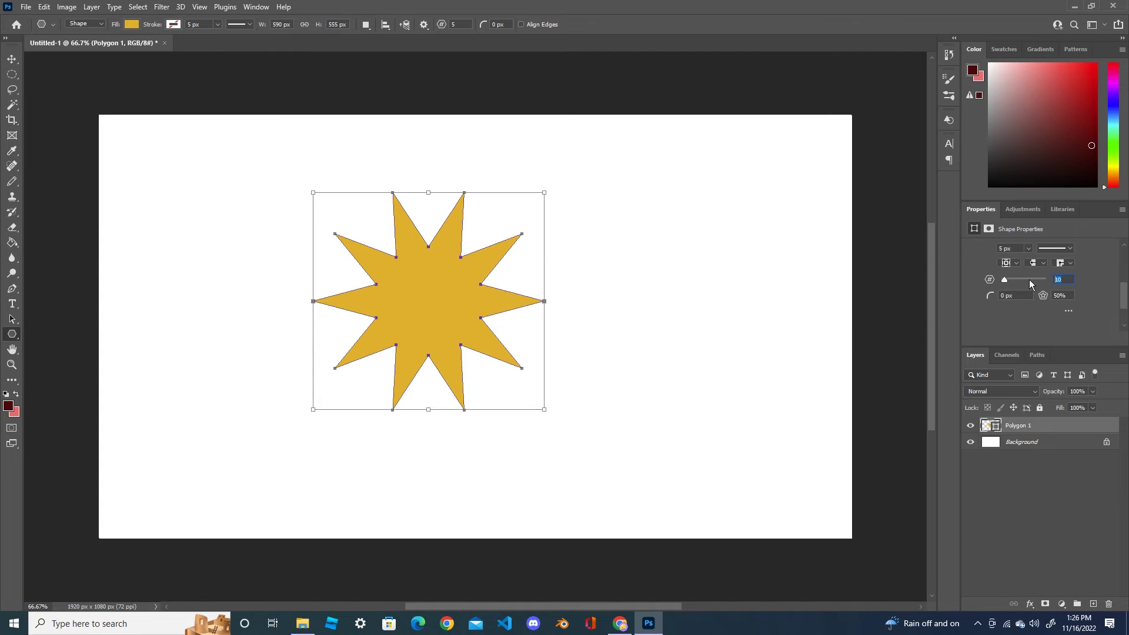
pyautogui.press('Return')
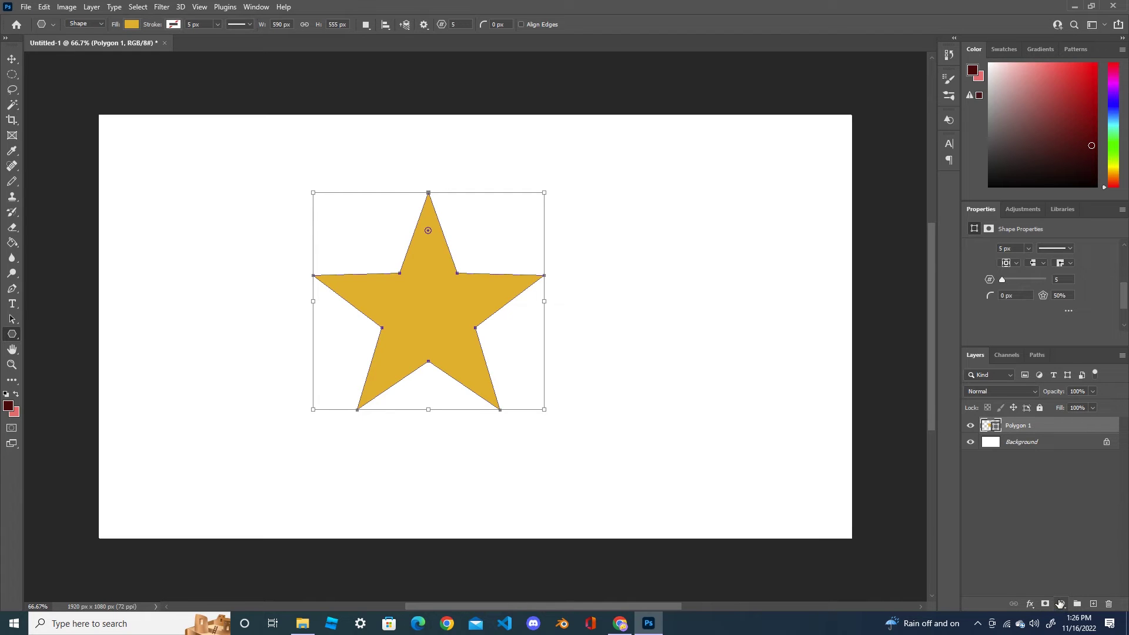
pyautogui.doubleClick(988, 427)
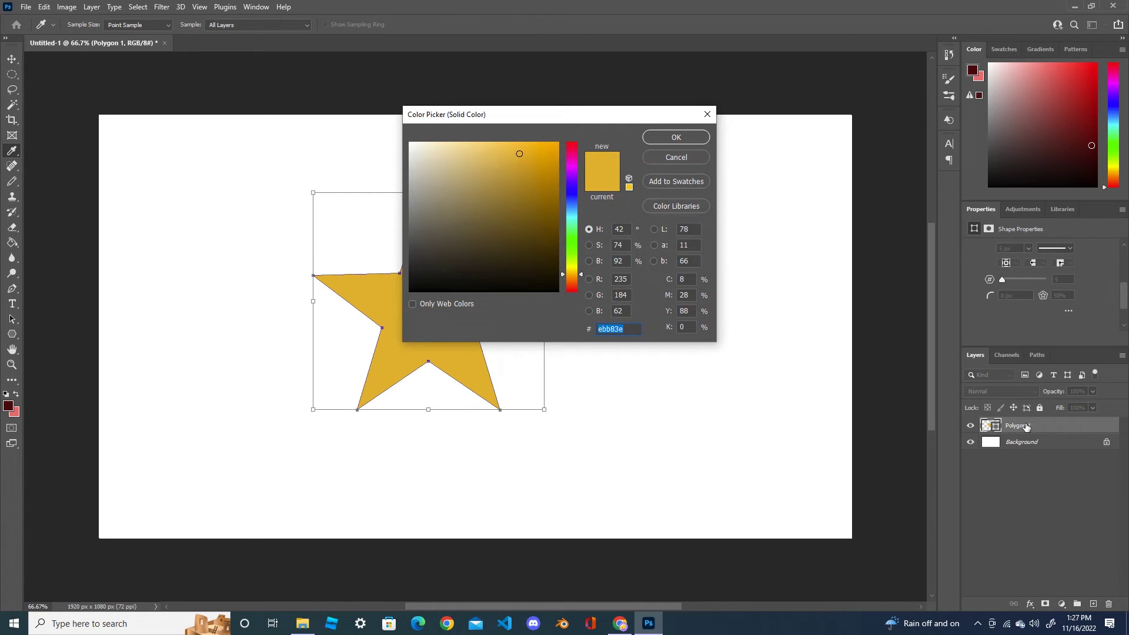
# Change the star's fill from golden yellow to light purple #8f71dc
pyautogui.click(570, 185)
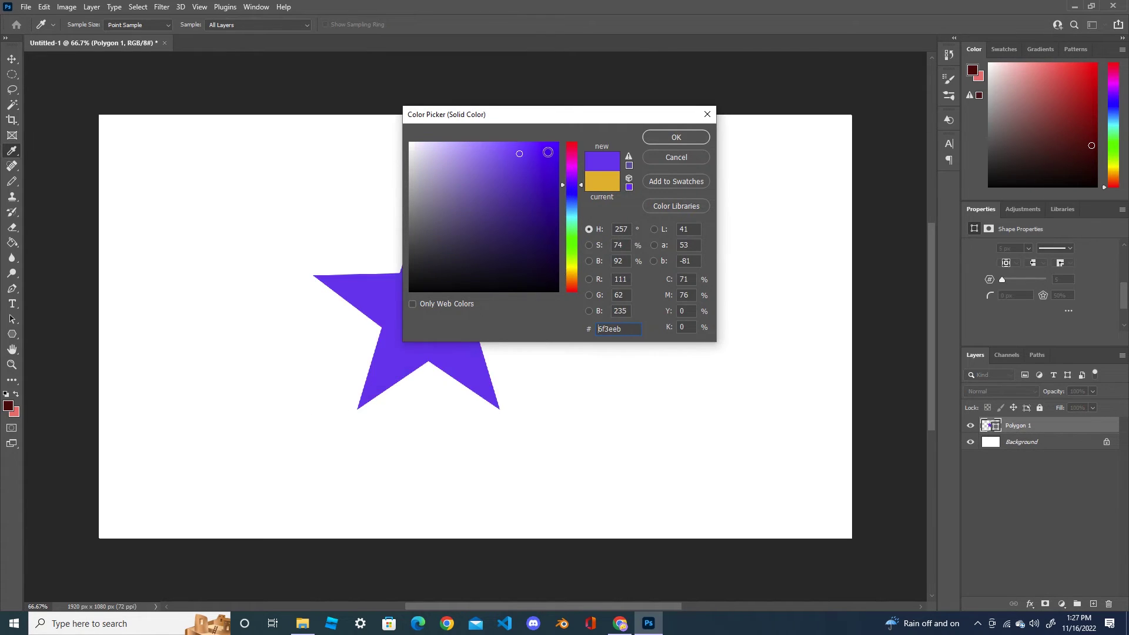
pyautogui.moveTo(496, 154)
pyautogui.mouseDown()
pyautogui.moveTo(506, 198)
pyautogui.moveTo(494, 182)
pyautogui.mouseUp()
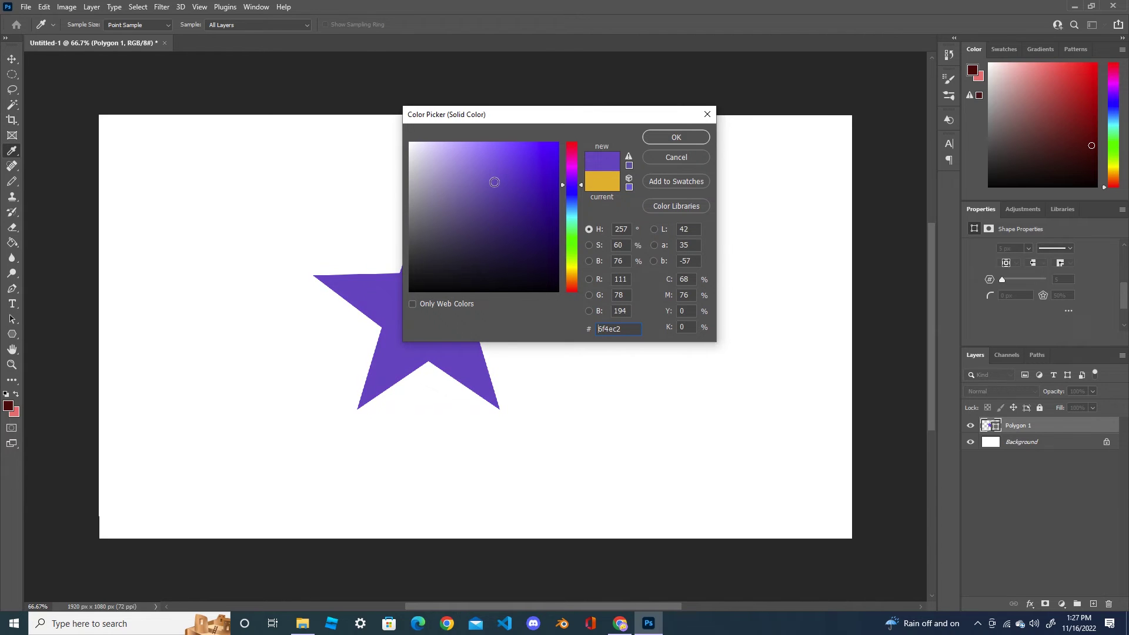
pyautogui.moveTo(538, 114); pyautogui.dragTo(666, 104)
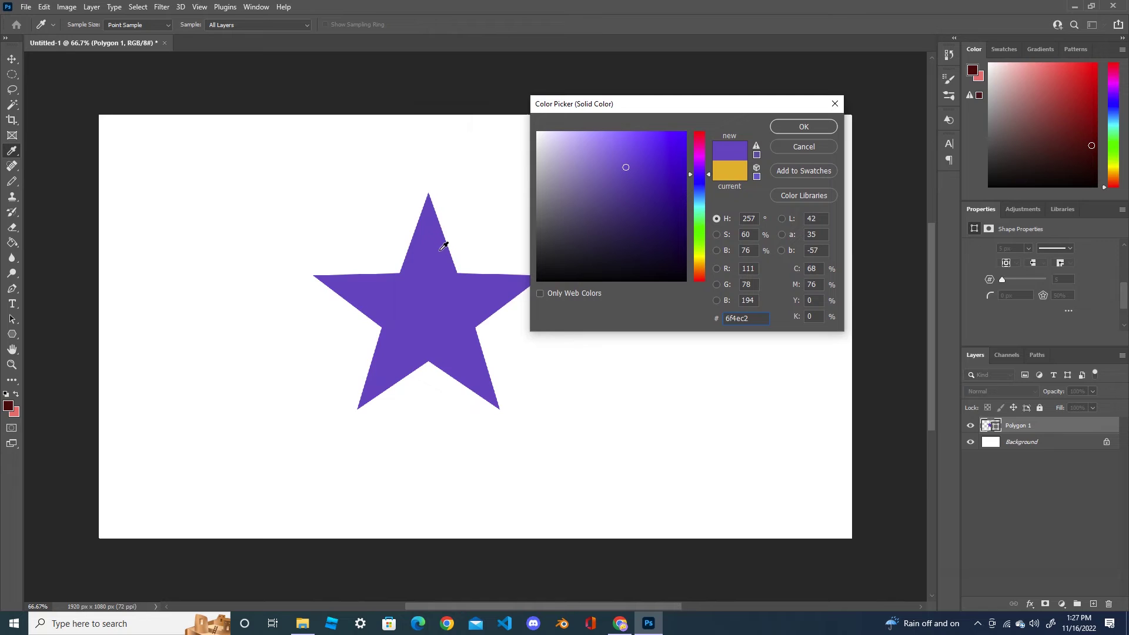
pyautogui.click(671, 198)
pyautogui.click(609, 151)
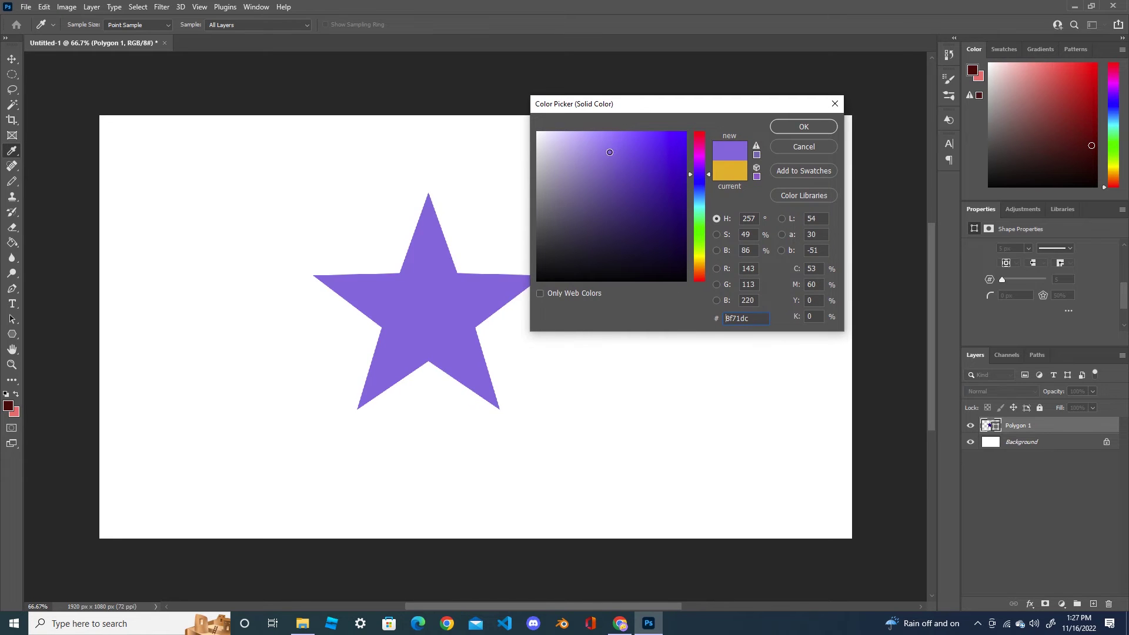
pyautogui.click(804, 127)
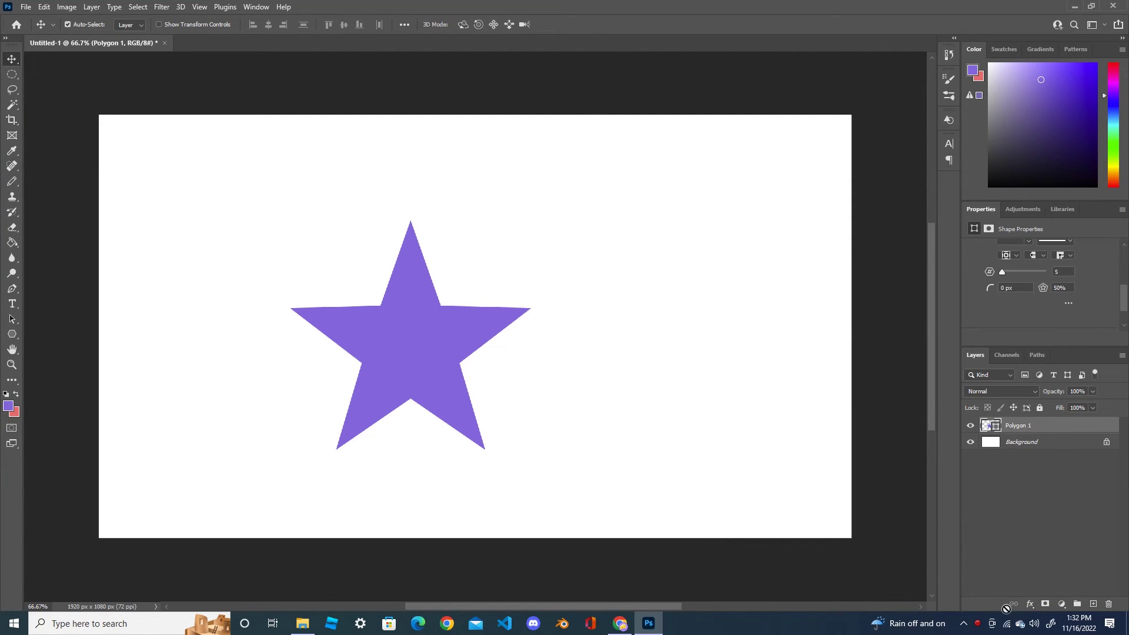
pyautogui.click(1030, 604)
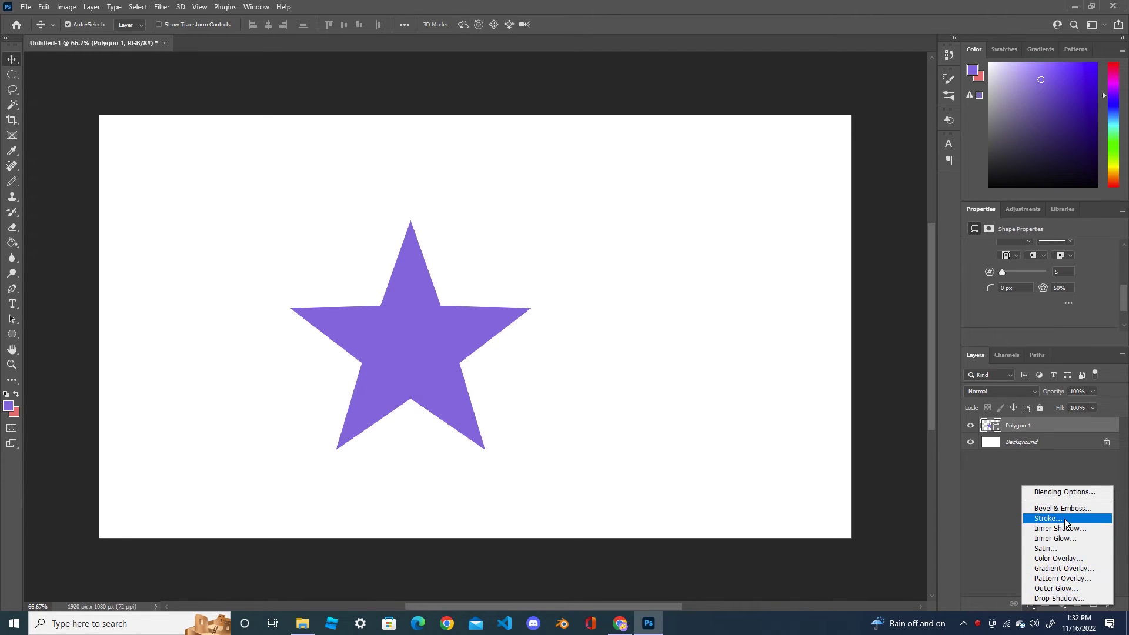
pyautogui.click(1094, 423)
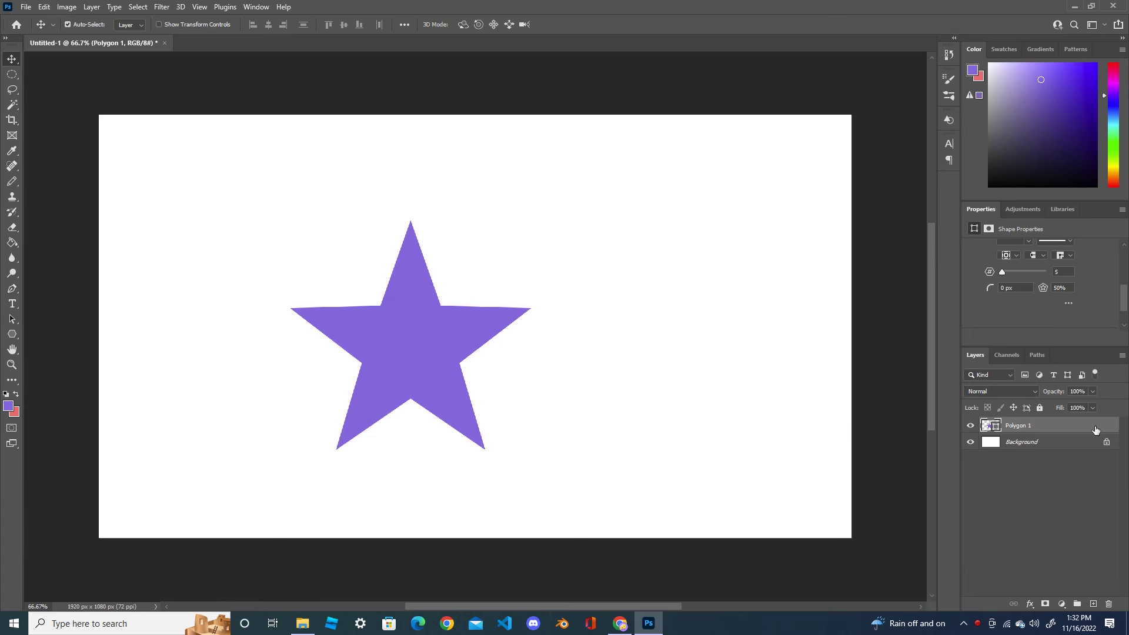
# Add an 18 px Stroke layer effect positioned Inside, 35% opacity, Normal blend mode
pyautogui.doubleClick(1095, 429)
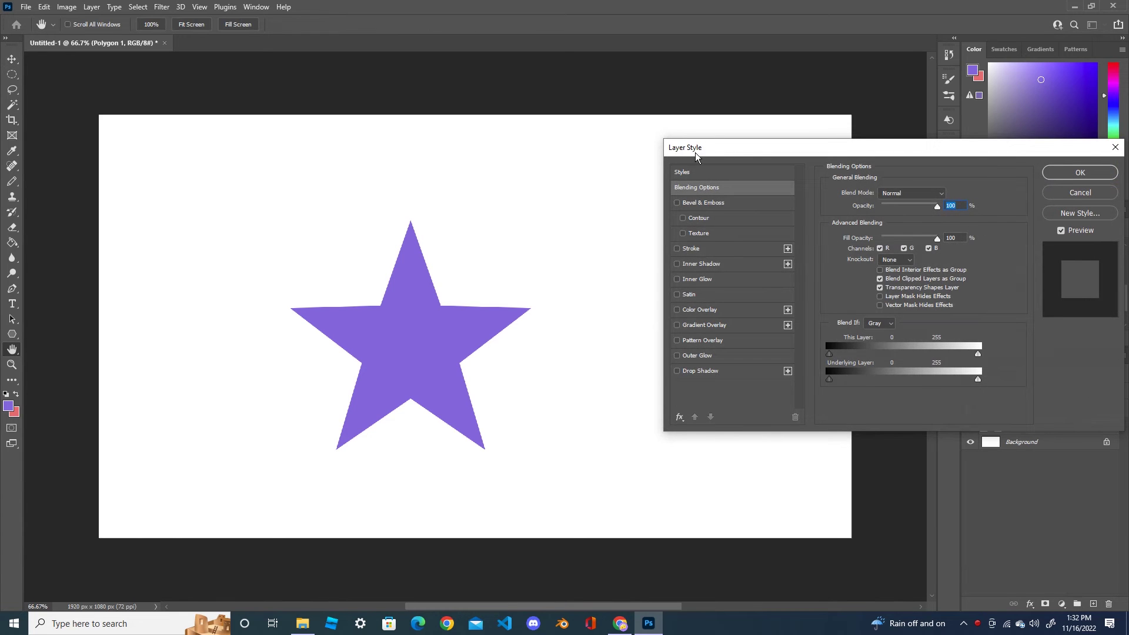
pyautogui.click(677, 248)
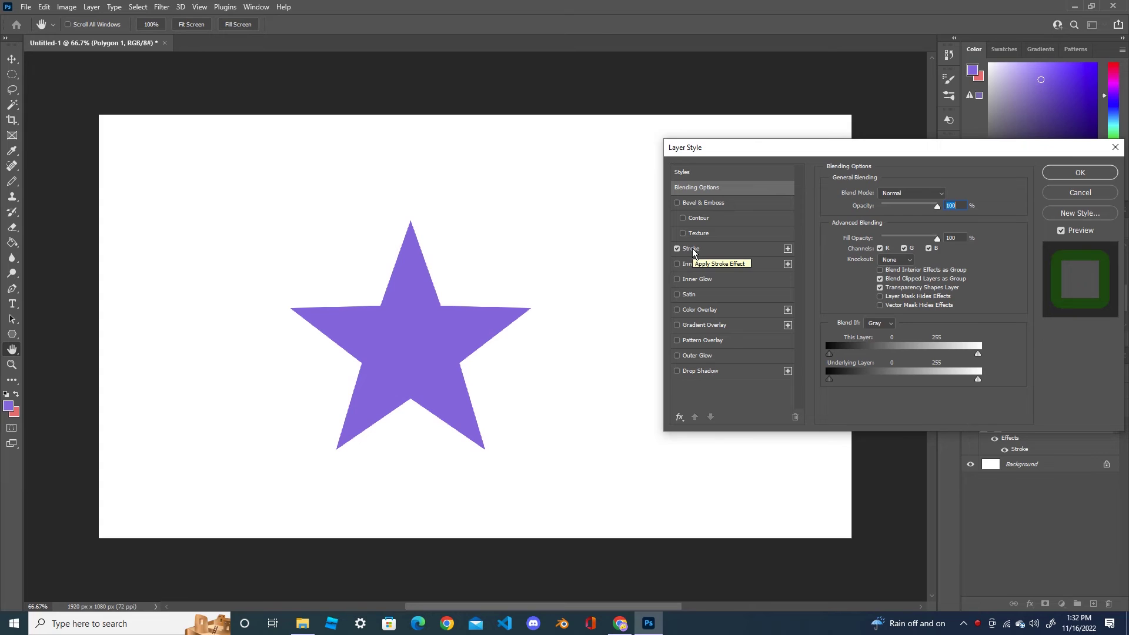
pyautogui.click(692, 249)
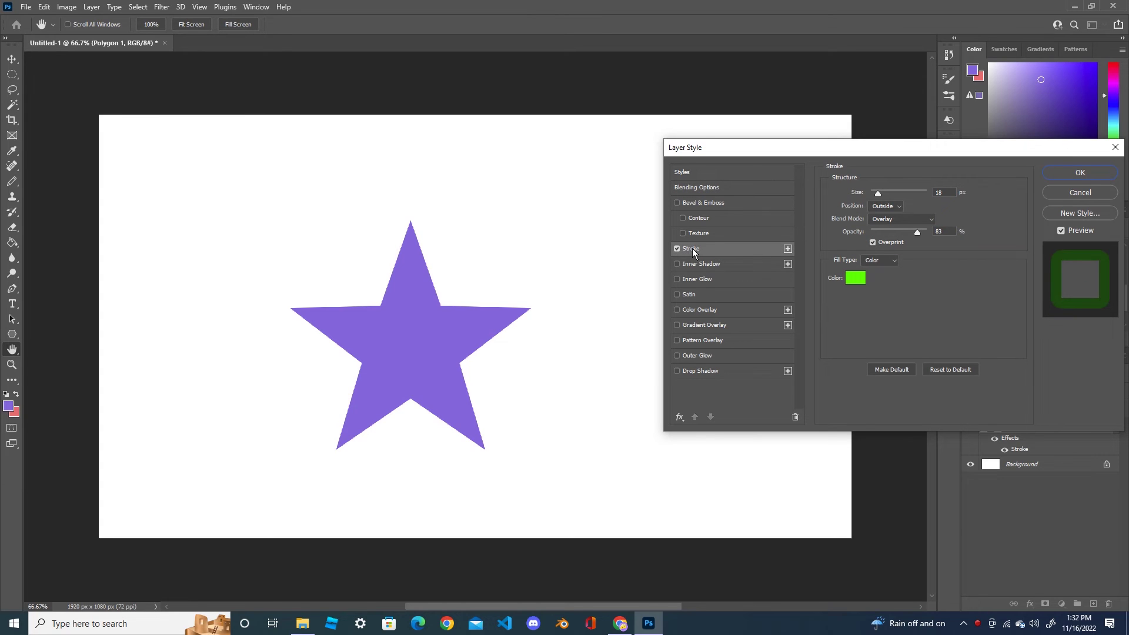
pyautogui.click(898, 203)
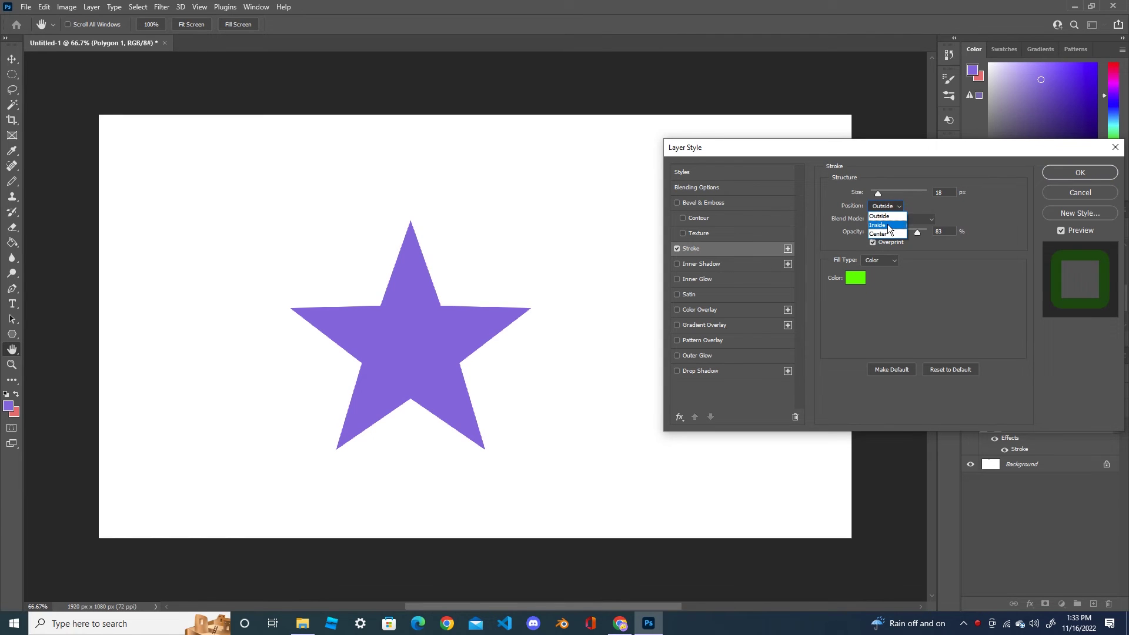
pyautogui.click(888, 222)
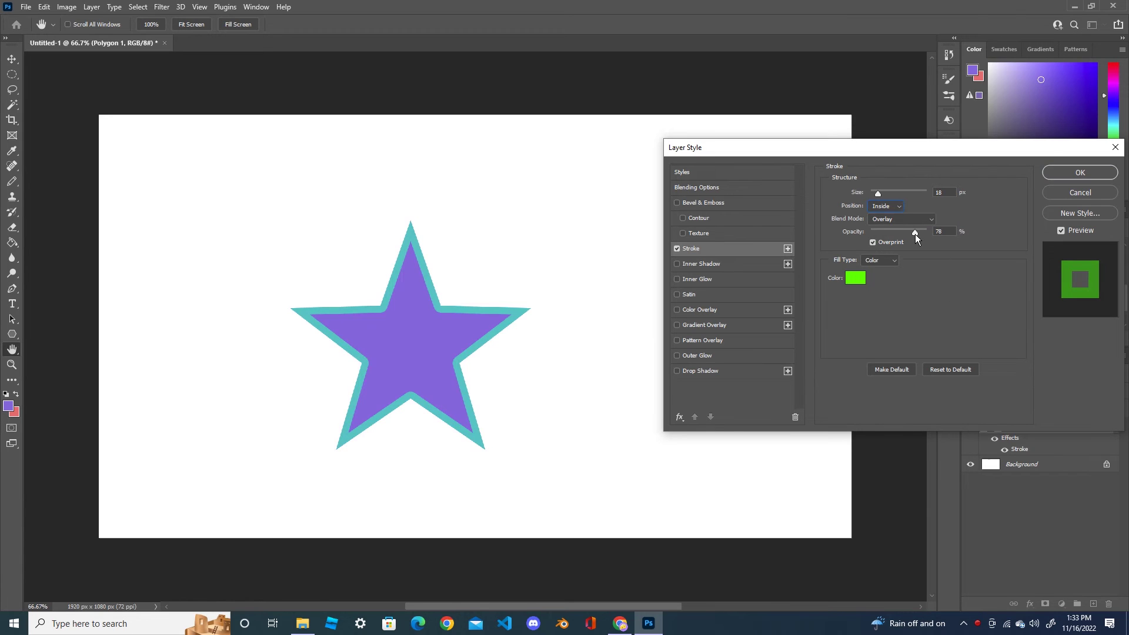
pyautogui.moveTo(912, 234); pyautogui.dragTo(894, 234)
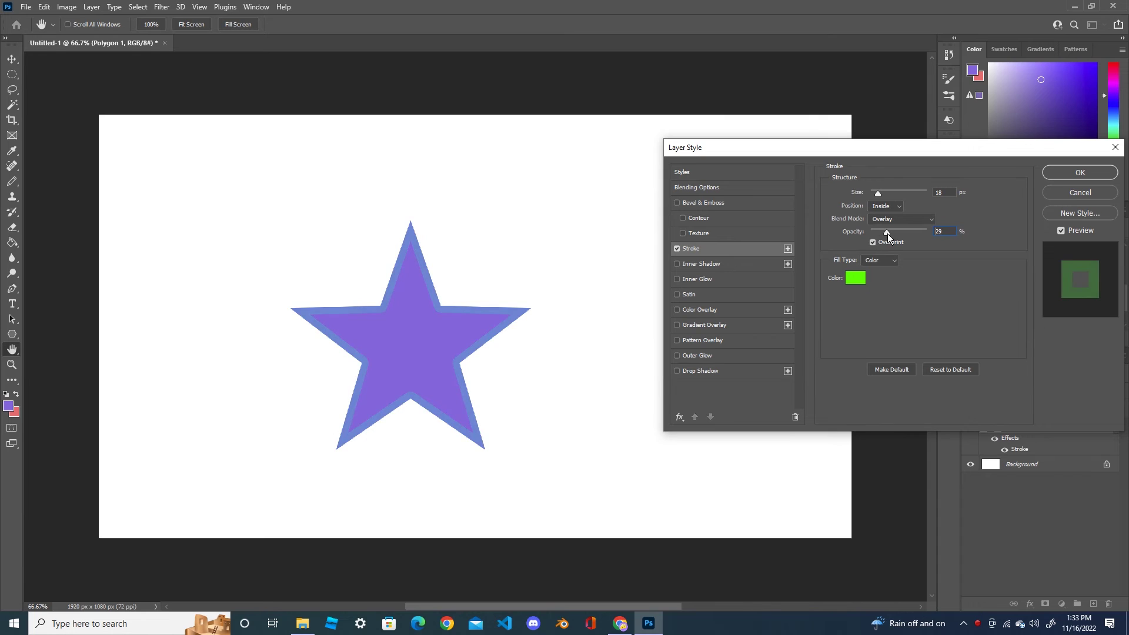
pyautogui.moveTo(887, 234); pyautogui.dragTo(891, 233)
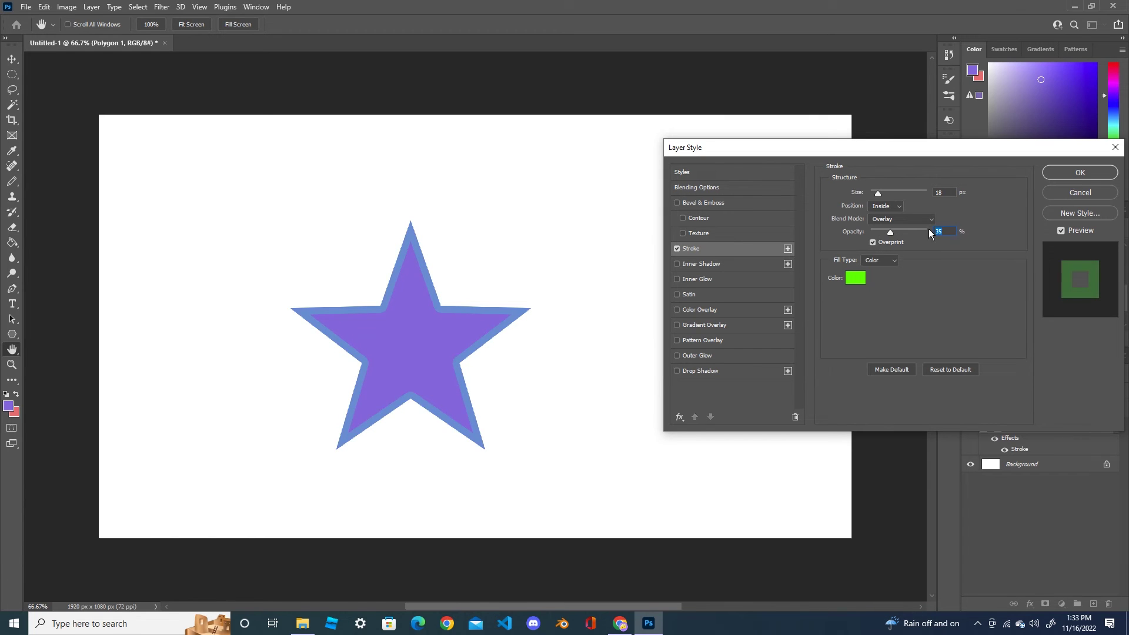
pyautogui.click(926, 219)
pyautogui.click(894, 223)
# Set the star's stroke colour to near-black #020202
pyautogui.click(855, 278)
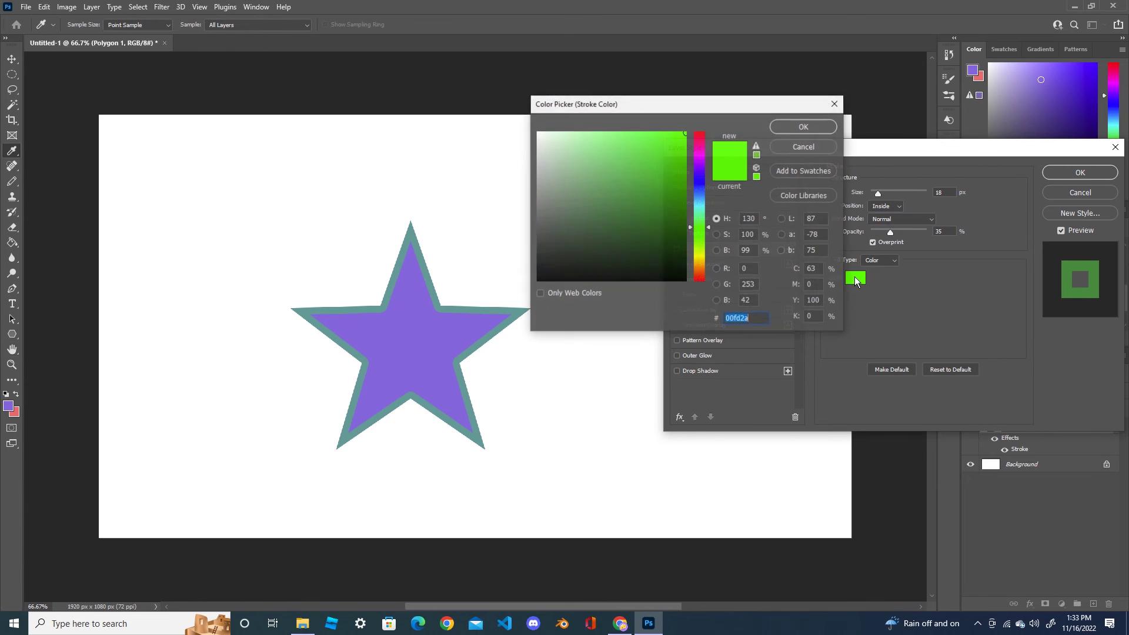
pyautogui.click(685, 278)
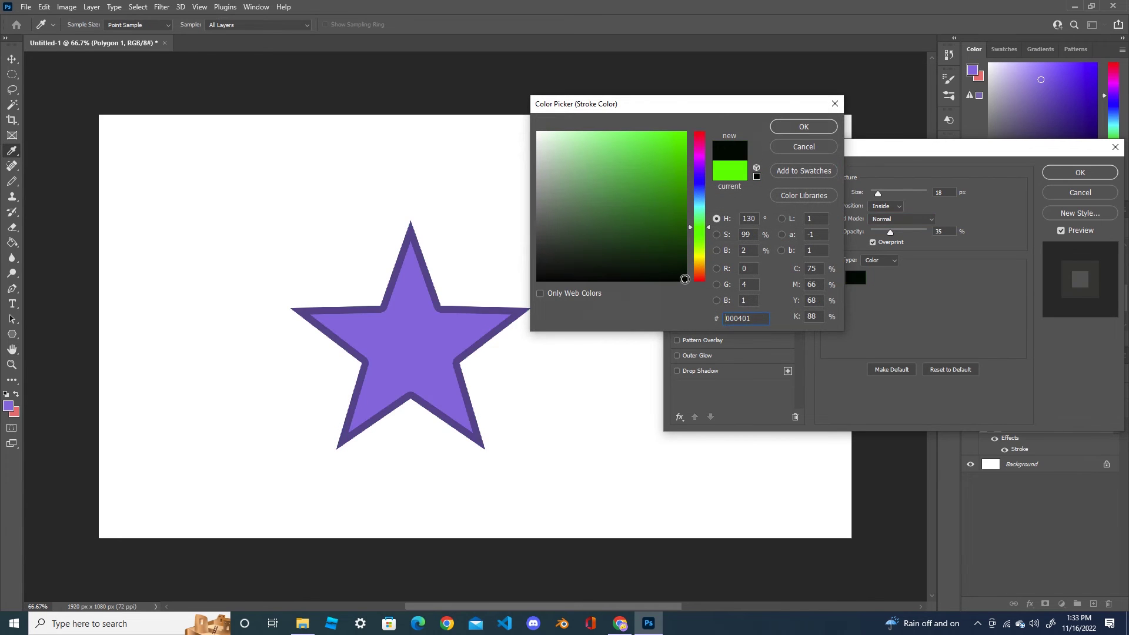
pyautogui.click(536, 280)
pyautogui.click(794, 126)
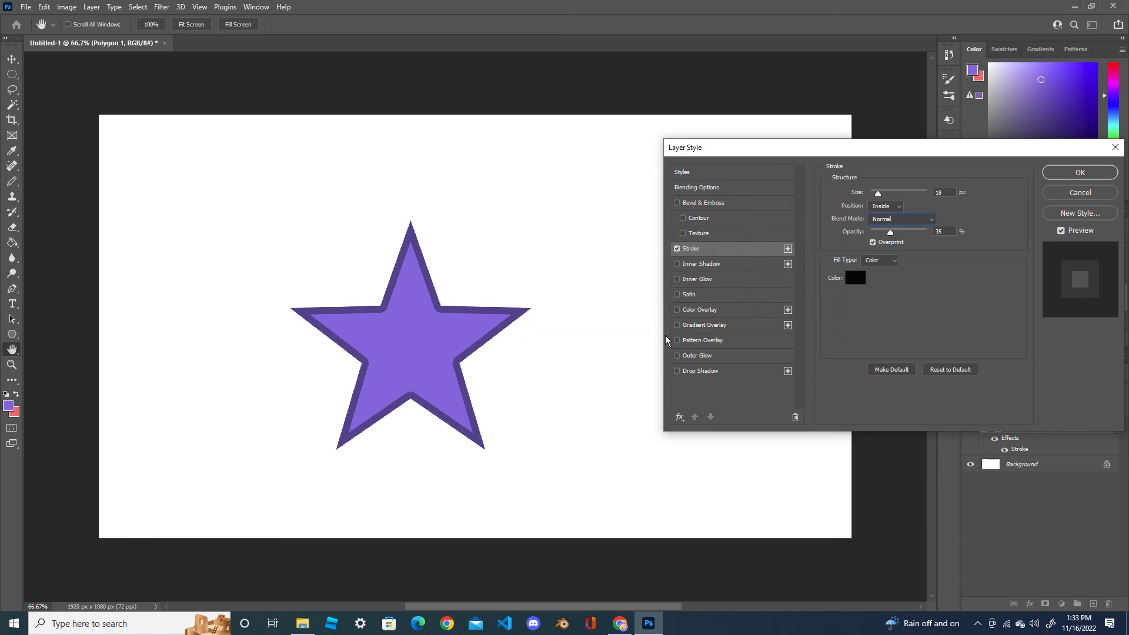
# Add a Drop Shadow with angle 125°, distance 16 px, spread 16%, size 9 px
pyautogui.click(677, 371)
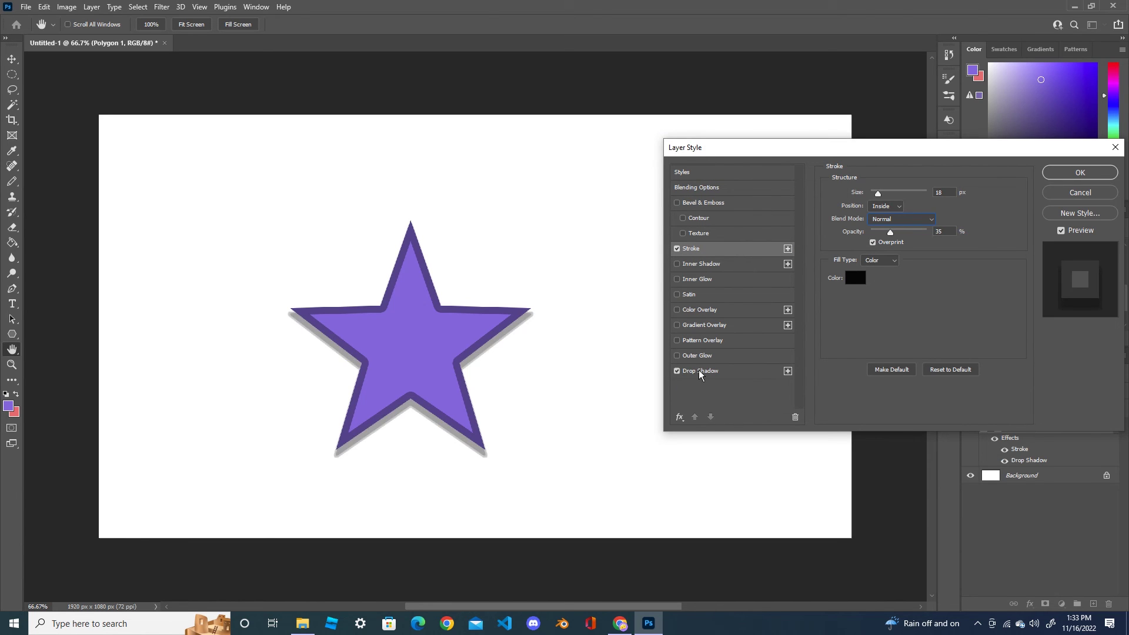
pyautogui.click(699, 372)
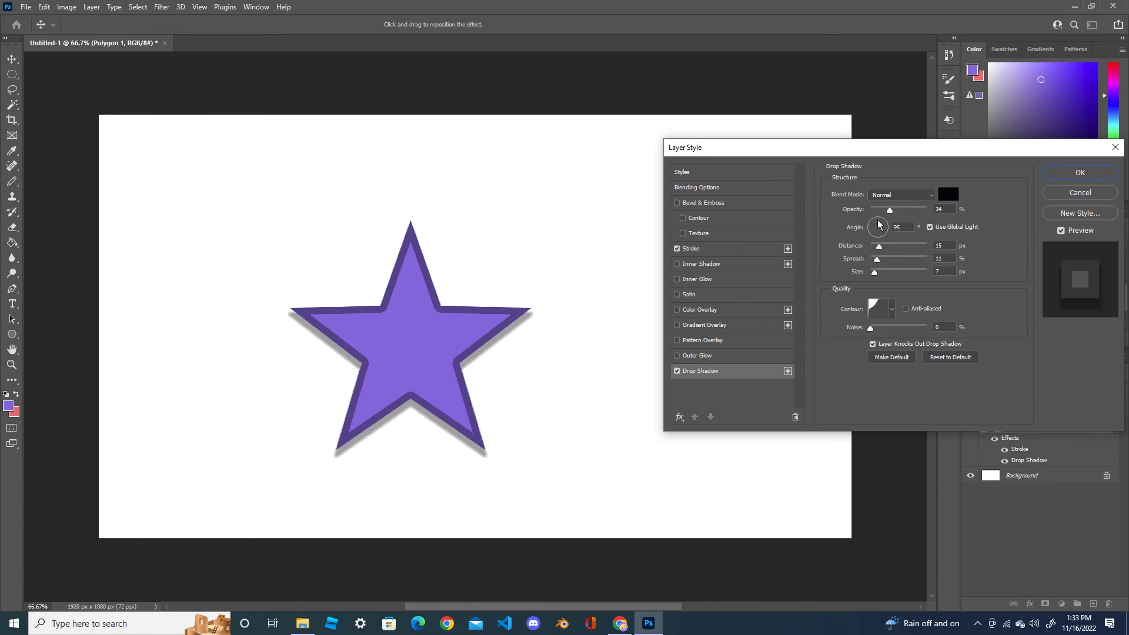
pyautogui.moveTo(878, 224); pyautogui.dragTo(874, 227)
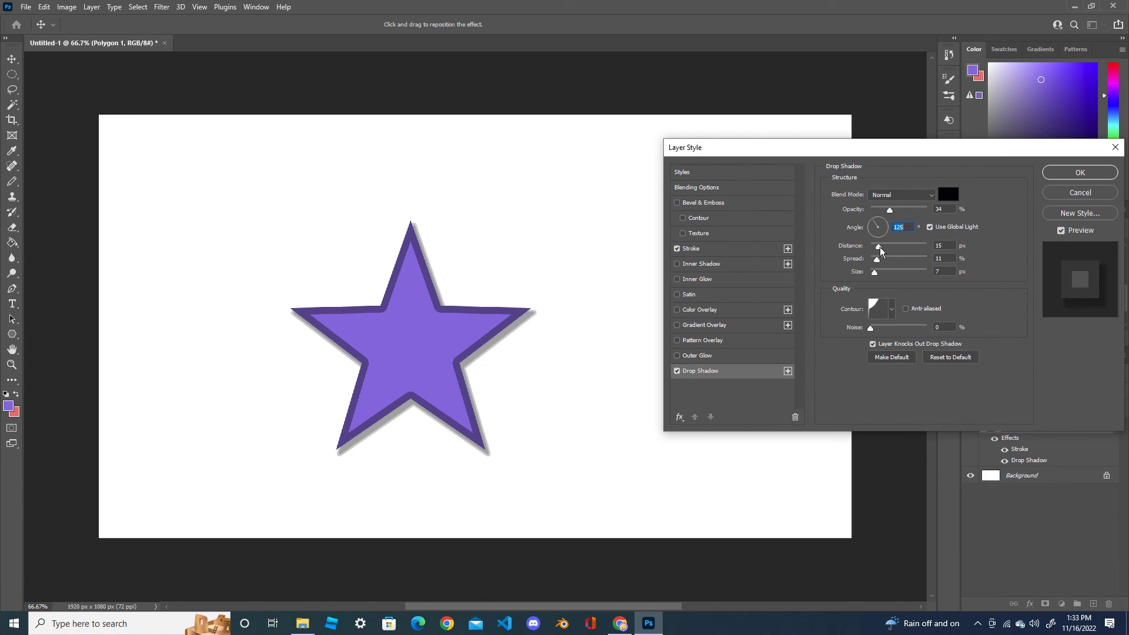
pyautogui.click(880, 250)
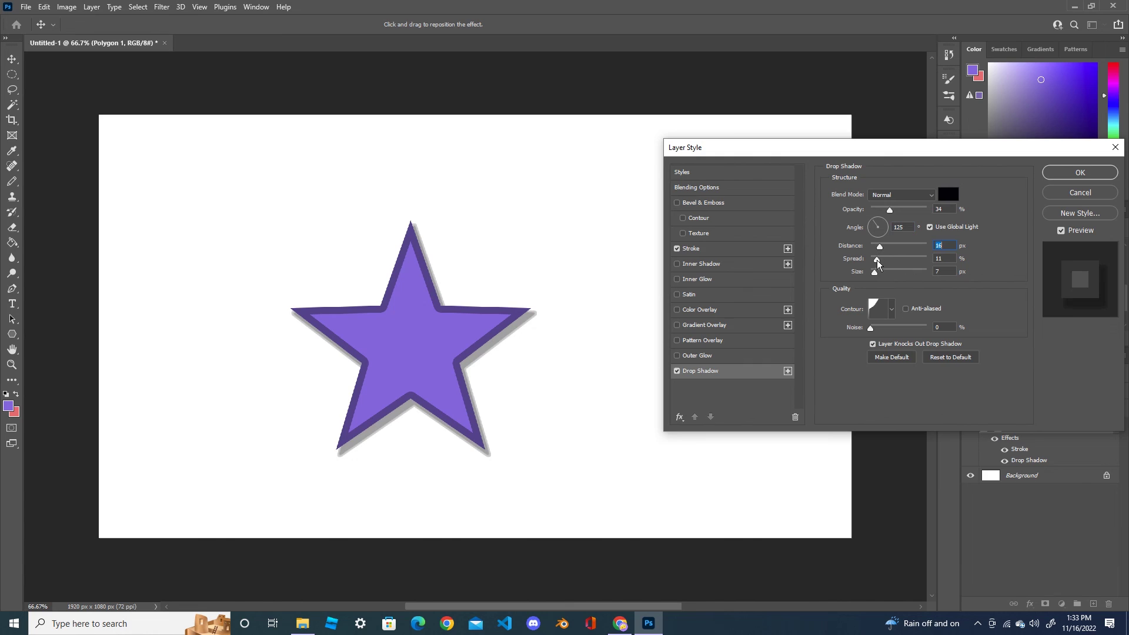
pyautogui.click(880, 261)
pyautogui.click(876, 272)
# Try several shadow contour presets, settling on Linear
pyautogui.click(891, 310)
pyautogui.click(862, 338)
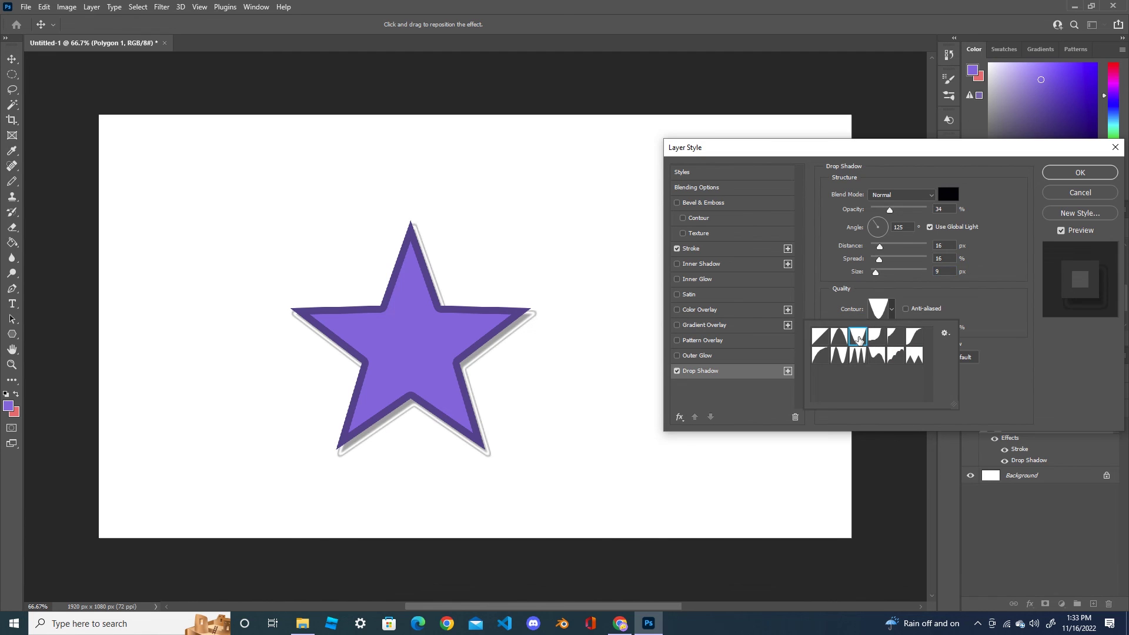
pyautogui.click(875, 338)
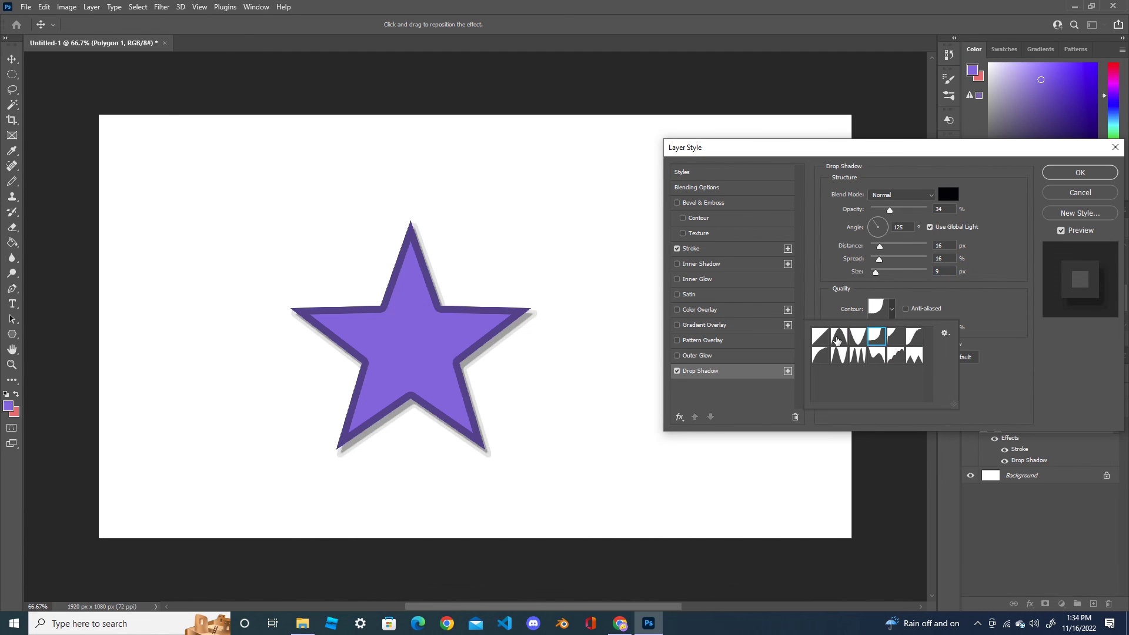
pyautogui.click(845, 339)
pyautogui.click(819, 339)
# Apply the Stroke and Drop Shadow effects to the Polygon 1 star and close Layer Style
pyautogui.click(1080, 172)
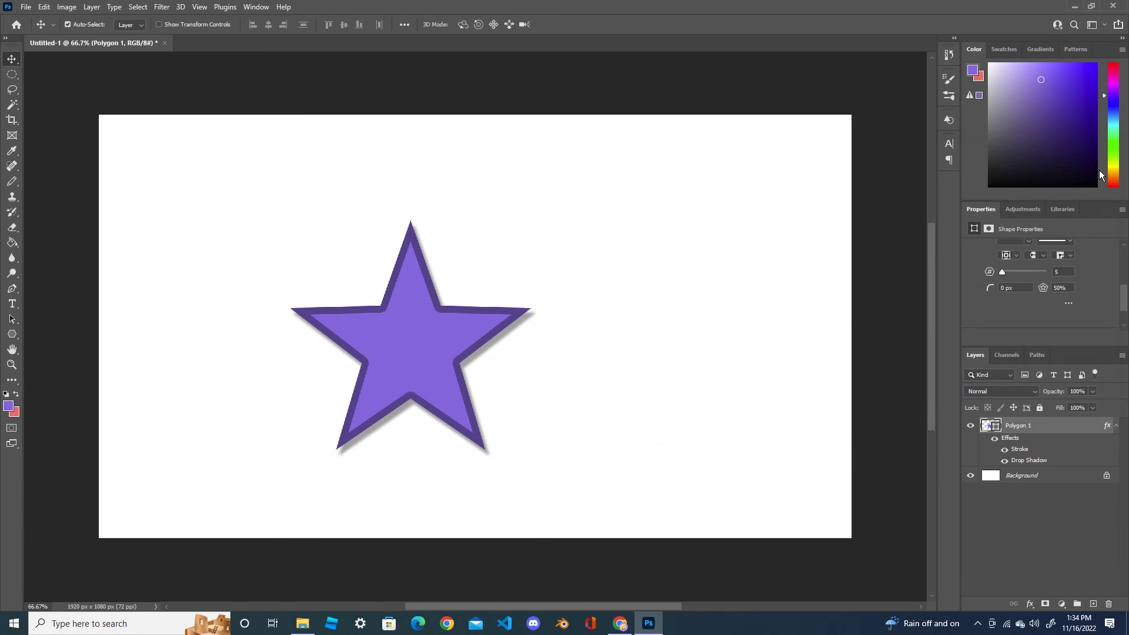